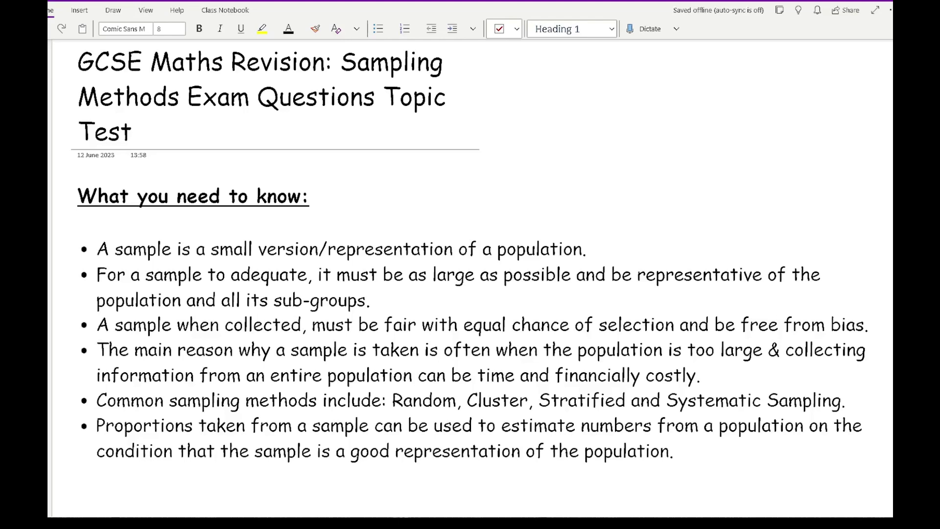
Scroll to question 1 and select the blue pen.
{"action": "scroll", "coordinate": [470, 279], "scroll_direction": "down", "scroll_amount": 10}
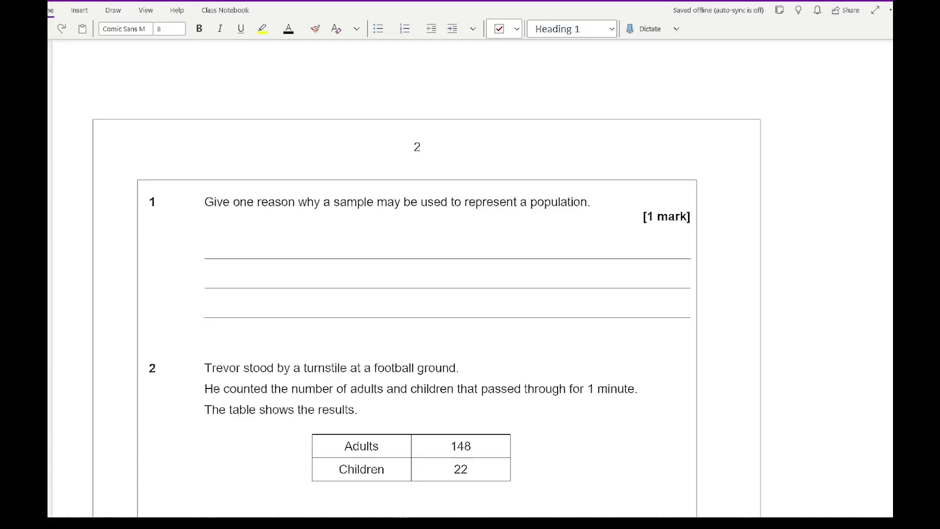
{"action": "scroll", "coordinate": [154, 401], "scroll_direction": "down", "scroll_amount": 2}
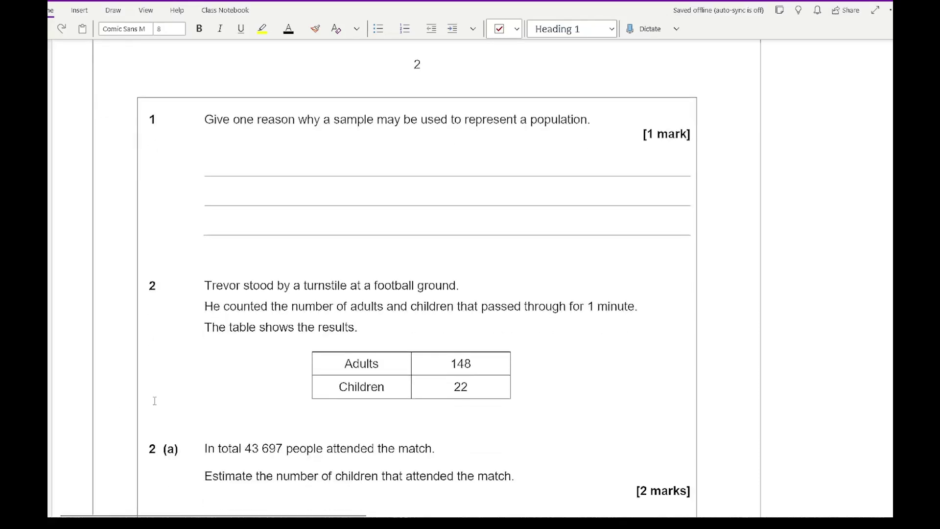
{"action": "key", "text": "alt+d"}
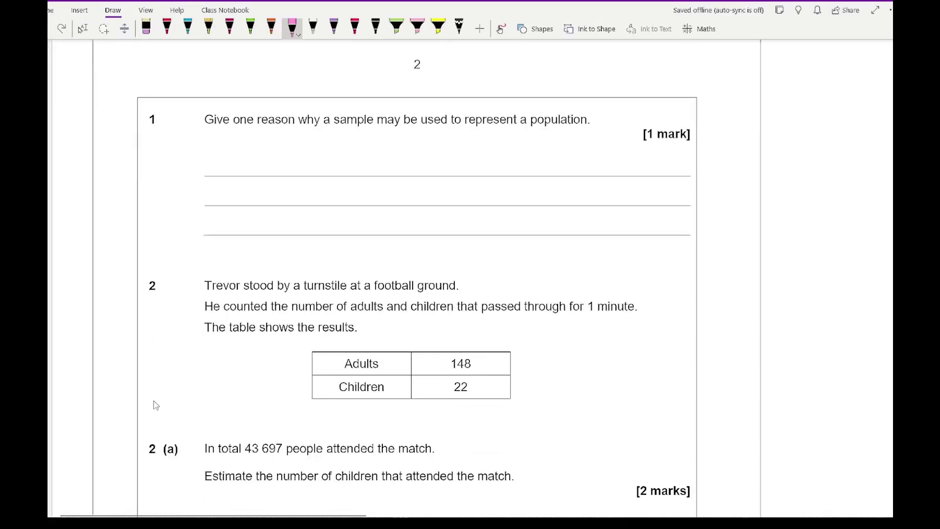
{"action": "key", "text": "Tab"}
{"action": "key", "text": "Right"}
{"action": "key", "text": "Right"}
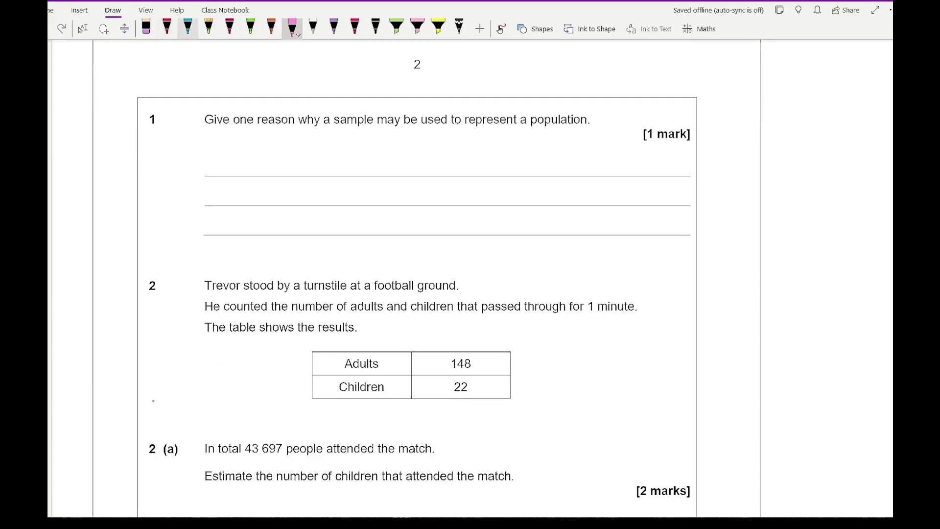
{"action": "key", "text": "Return"}
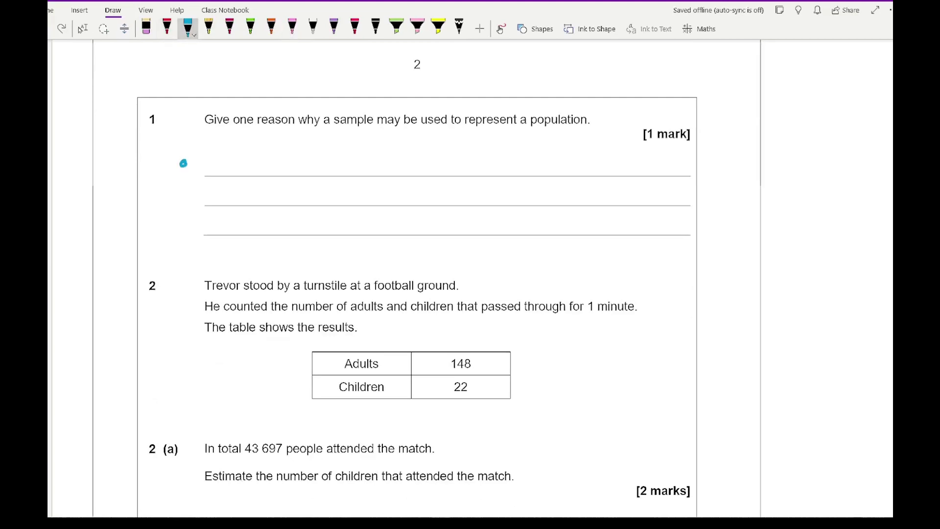
Handwrite the first bullet answers: more manageable, takes less time, cost less.
{"action": "mouse_move", "coordinate": [200, 153]}
{"action": "left_mouse_down"}
{"action": "mouse_move", "coordinate": [201, 169]}
{"action": "mouse_move", "coordinate": [217, 158]}
{"action": "mouse_move", "coordinate": [354, 167]}
{"action": "mouse_move", "coordinate": [373, 165]}
{"action": "mouse_move", "coordinate": [391, 147]}
{"action": "mouse_move", "coordinate": [406, 169]}
{"action": "left_mouse_up"}
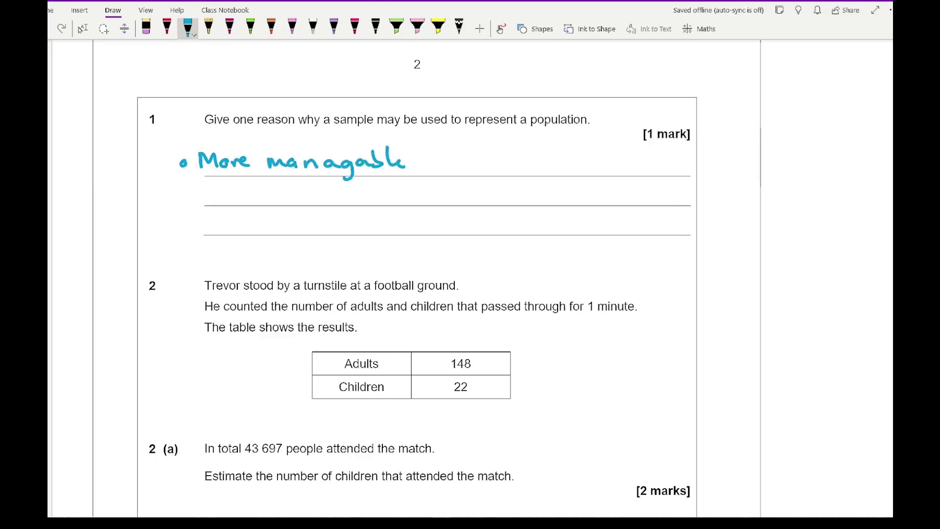
{"action": "mouse_move", "coordinate": [185, 192]}
{"action": "left_mouse_down"}
{"action": "mouse_move", "coordinate": [215, 201]}
{"action": "mouse_move", "coordinate": [315, 197]}
{"action": "mouse_move", "coordinate": [356, 183]}
{"action": "mouse_move", "coordinate": [404, 191]}
{"action": "left_mouse_up"}
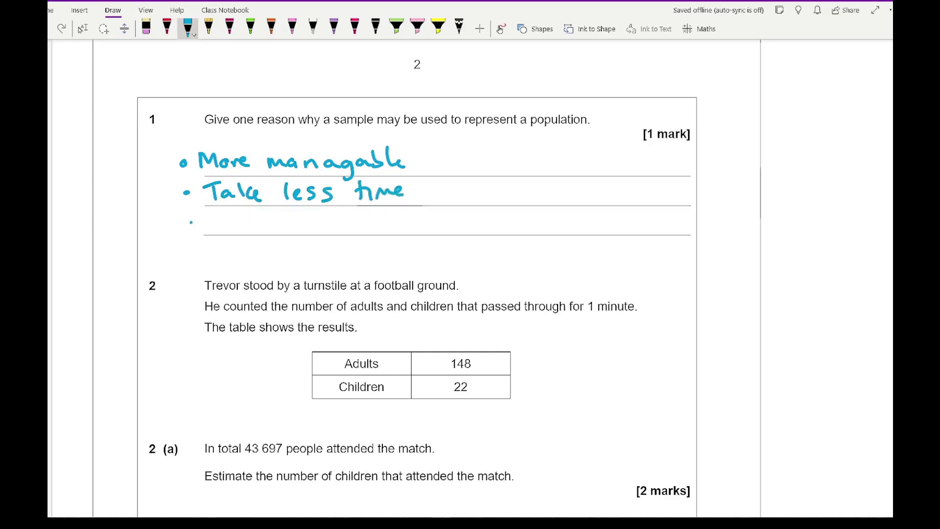
{"action": "left_click_drag", "start_coordinate": [190, 223], "coordinate": [314, 230]}
{"action": "mouse_move", "coordinate": [329, 218]}
{"action": "left_mouse_down"}
{"action": "mouse_move", "coordinate": [321, 233]}
{"action": "mouse_move", "coordinate": [338, 232]}
{"action": "left_mouse_up"}
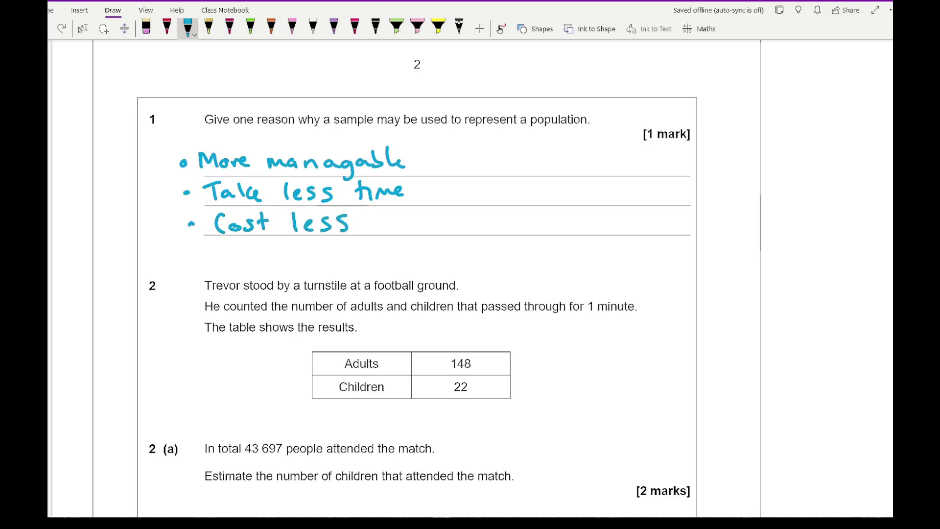
{"action": "left_click", "coordinate": [459, 161]}
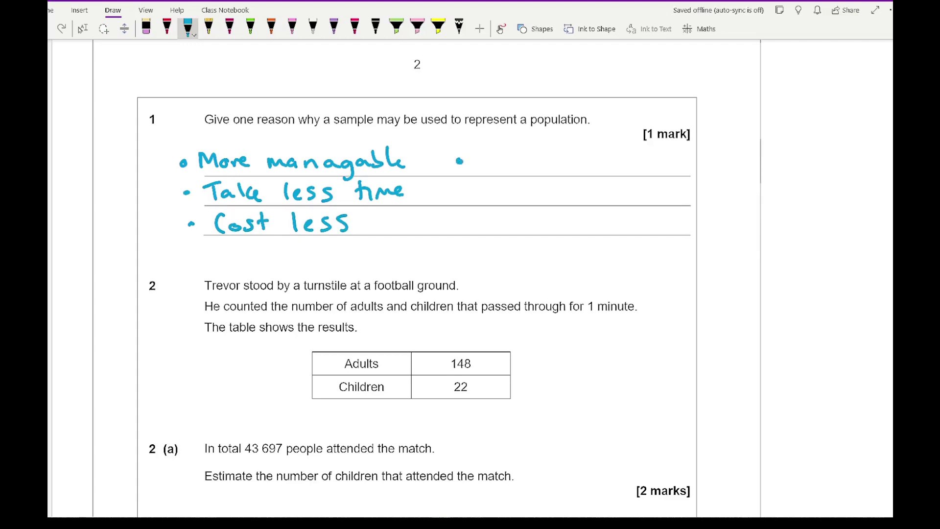
Write 'population may be too large to use' beside the first answers.
{"action": "left_click_drag", "start_coordinate": [475, 158], "coordinate": [476, 178]}
{"action": "left_click_drag", "start_coordinate": [475, 162], "coordinate": [500, 168]}
{"action": "mouse_move", "coordinate": [499, 158]}
{"action": "left_mouse_down"}
{"action": "mouse_move", "coordinate": [509, 177]}
{"action": "mouse_move", "coordinate": [523, 166]}
{"action": "mouse_move", "coordinate": [628, 167]}
{"action": "left_mouse_up"}
{"action": "left_click_drag", "start_coordinate": [634, 160], "coordinate": [651, 169]}
{"action": "mouse_move", "coordinate": [655, 161]}
{"action": "left_mouse_down"}
{"action": "mouse_move", "coordinate": [657, 180]}
{"action": "mouse_move", "coordinate": [696, 169]}
{"action": "left_mouse_up"}
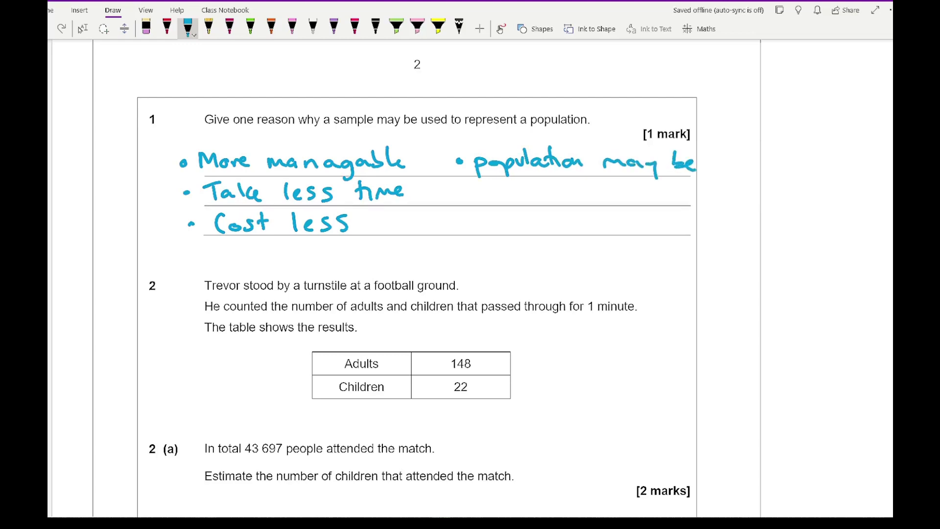
{"action": "mouse_move", "coordinate": [486, 182]}
{"action": "left_mouse_down"}
{"action": "mouse_move", "coordinate": [487, 201]}
{"action": "mouse_move", "coordinate": [491, 187]}
{"action": "left_mouse_up"}
{"action": "left_click_drag", "start_coordinate": [502, 191], "coordinate": [511, 192]}
{"action": "mouse_move", "coordinate": [538, 181]}
{"action": "left_mouse_down"}
{"action": "mouse_move", "coordinate": [540, 198]}
{"action": "mouse_move", "coordinate": [577, 191]}
{"action": "left_mouse_up"}
{"action": "mouse_move", "coordinate": [584, 190]}
{"action": "left_mouse_down"}
{"action": "mouse_move", "coordinate": [581, 211]}
{"action": "mouse_move", "coordinate": [593, 197]}
{"action": "left_mouse_up"}
{"action": "mouse_move", "coordinate": [621, 183]}
{"action": "left_mouse_down"}
{"action": "mouse_move", "coordinate": [623, 199]}
{"action": "mouse_move", "coordinate": [628, 188]}
{"action": "left_mouse_up"}
{"action": "left_click_drag", "start_coordinate": [630, 191], "coordinate": [662, 197]}
{"action": "left_click_drag", "start_coordinate": [666, 187], "coordinate": [684, 198]}
Finish that point with 'all the data.' and stop inking.
{"action": "mouse_move", "coordinate": [498, 221]}
{"action": "left_mouse_down"}
{"action": "mouse_move", "coordinate": [490, 229]}
{"action": "mouse_move", "coordinate": [514, 216]}
{"action": "mouse_move", "coordinate": [525, 230]}
{"action": "mouse_move", "coordinate": [554, 235]}
{"action": "mouse_move", "coordinate": [620, 214]}
{"action": "mouse_move", "coordinate": [636, 231]}
{"action": "left_mouse_up"}
{"action": "left_click_drag", "start_coordinate": [643, 213], "coordinate": [646, 233]}
{"action": "left_click_drag", "start_coordinate": [639, 222], "coordinate": [680, 234]}
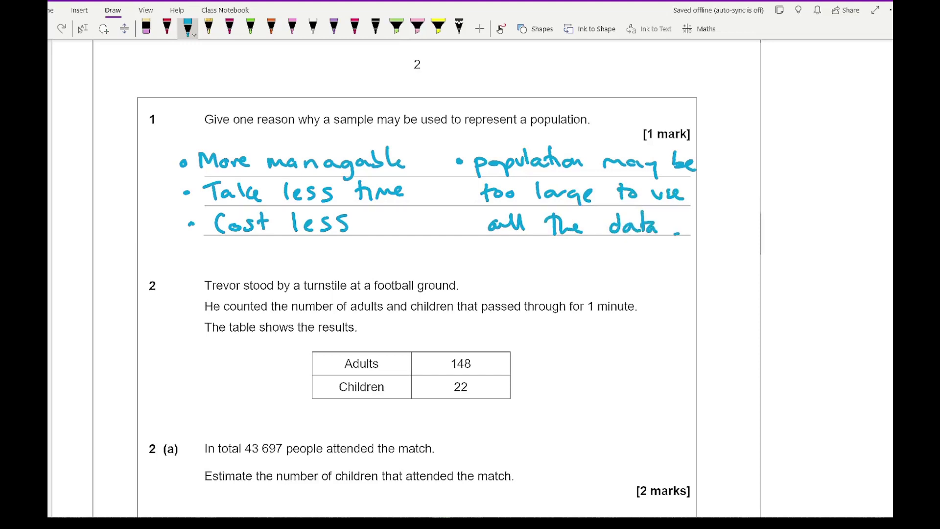
{"action": "left_click", "coordinate": [82, 28]}
Highlight the Children value 22 in the table in yellow.
{"action": "scroll", "coordinate": [145, 467], "scroll_direction": "down", "scroll_amount": 3}
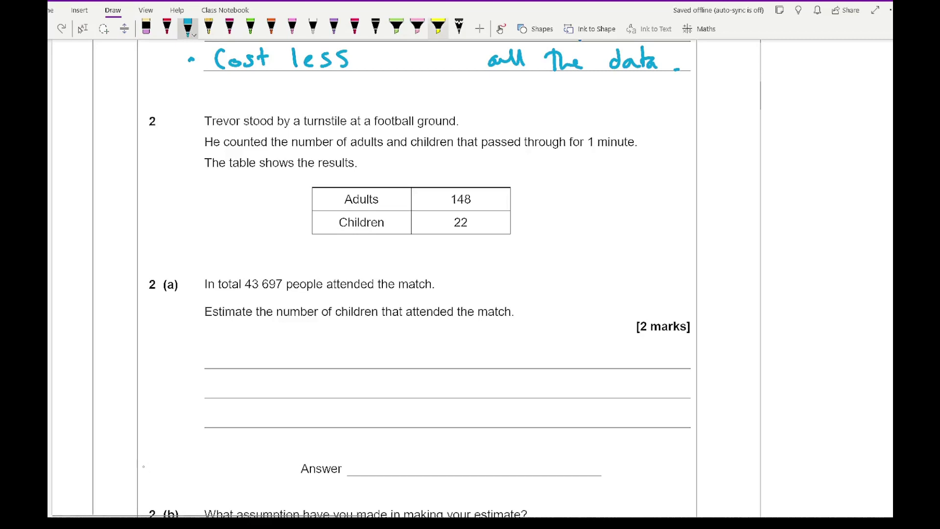
{"action": "left_click", "coordinate": [439, 27]}
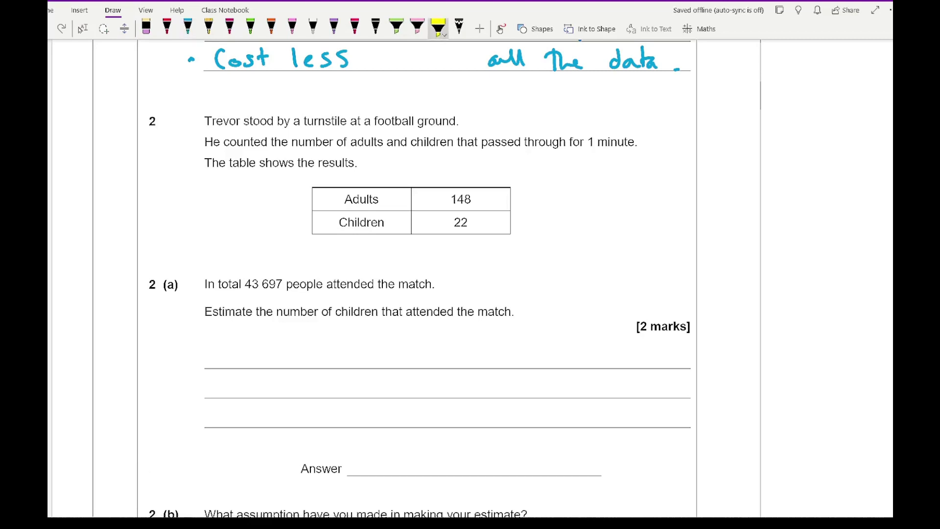
{"action": "left_click_drag", "start_coordinate": [447, 223], "coordinate": [479, 222]}
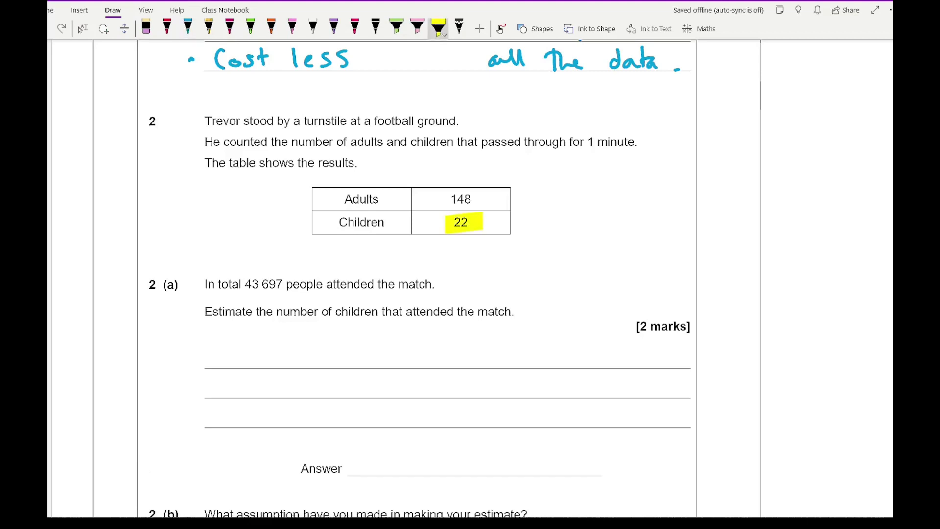
Write the orange working (22/170) × 43697, underlining 43 697 in the question.
{"action": "left_click", "coordinate": [270, 27]}
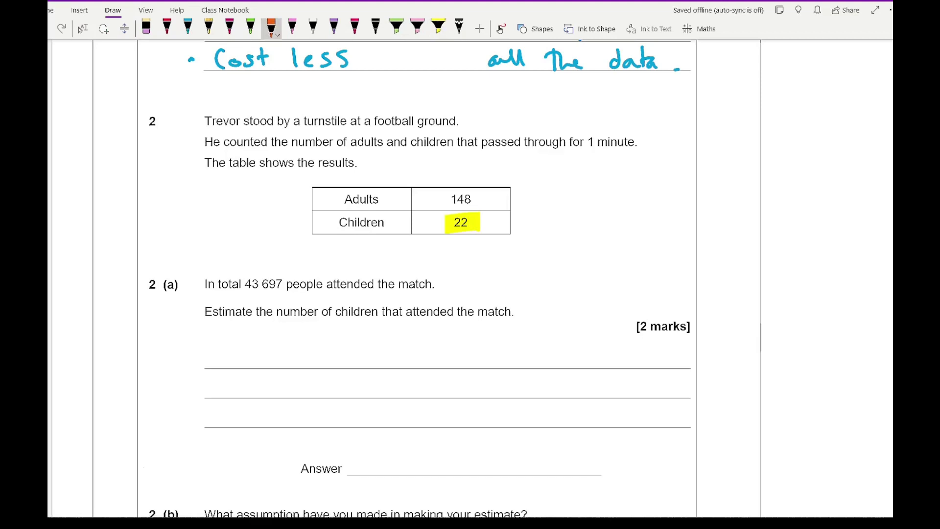
{"action": "mouse_move", "coordinate": [216, 328]}
{"action": "left_mouse_down"}
{"action": "mouse_move", "coordinate": [218, 344]}
{"action": "mouse_move", "coordinate": [227, 344]}
{"action": "left_mouse_up"}
{"action": "mouse_move", "coordinate": [229, 329]}
{"action": "left_mouse_down"}
{"action": "mouse_move", "coordinate": [232, 342]}
{"action": "mouse_move", "coordinate": [252, 349]}
{"action": "left_mouse_up"}
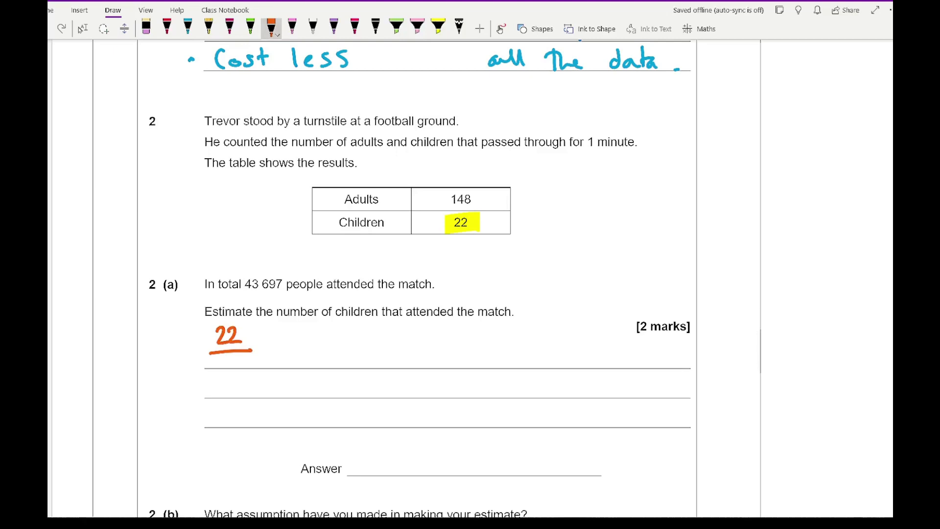
{"action": "mouse_move", "coordinate": [211, 366]}
{"action": "left_mouse_down"}
{"action": "mouse_move", "coordinate": [210, 384]}
{"action": "mouse_move", "coordinate": [226, 384]}
{"action": "mouse_move", "coordinate": [237, 367]}
{"action": "left_mouse_up"}
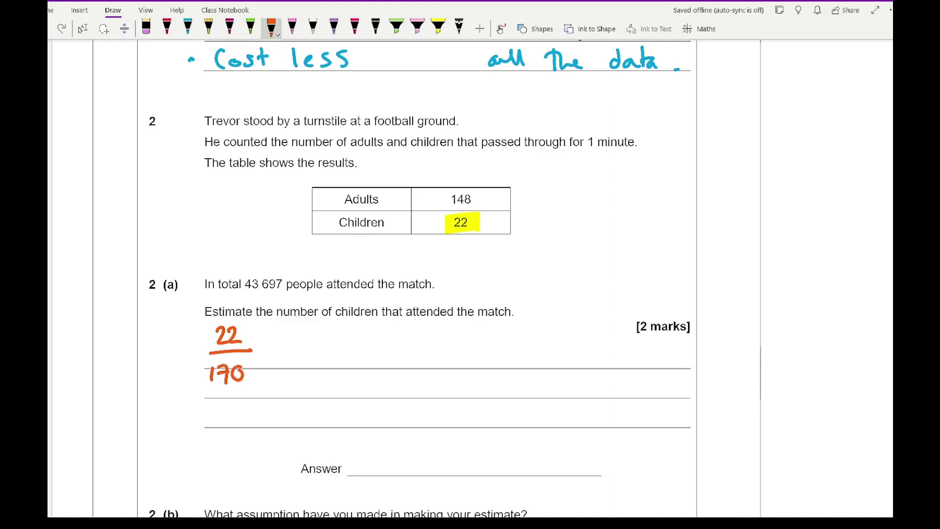
{"action": "left_click_drag", "start_coordinate": [199, 331], "coordinate": [194, 380]}
{"action": "left_click_drag", "start_coordinate": [262, 333], "coordinate": [264, 380]}
{"action": "mouse_move", "coordinate": [284, 343]}
{"action": "left_mouse_down"}
{"action": "mouse_move", "coordinate": [299, 356]}
{"action": "mouse_move", "coordinate": [284, 357]}
{"action": "left_mouse_up"}
{"action": "left_click_drag", "start_coordinate": [246, 297], "coordinate": [285, 296]}
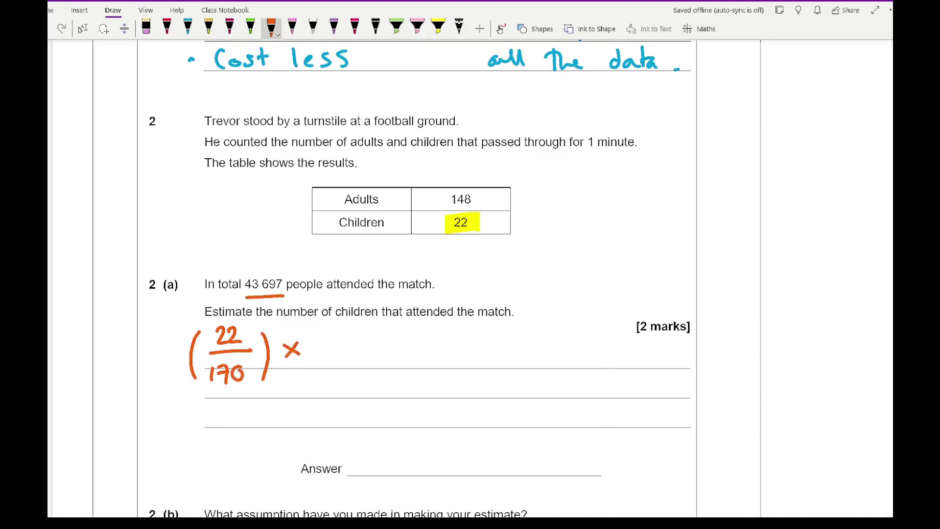
{"action": "mouse_move", "coordinate": [317, 332]}
{"action": "left_mouse_down"}
{"action": "mouse_move", "coordinate": [311, 345]}
{"action": "mouse_move", "coordinate": [327, 344]}
{"action": "left_mouse_up"}
{"action": "mouse_move", "coordinate": [323, 334]}
{"action": "left_mouse_down"}
{"action": "mouse_move", "coordinate": [322, 355]}
{"action": "mouse_move", "coordinate": [354, 346]}
{"action": "mouse_move", "coordinate": [398, 355]}
{"action": "mouse_move", "coordinate": [399, 343]}
{"action": "left_mouse_up"}
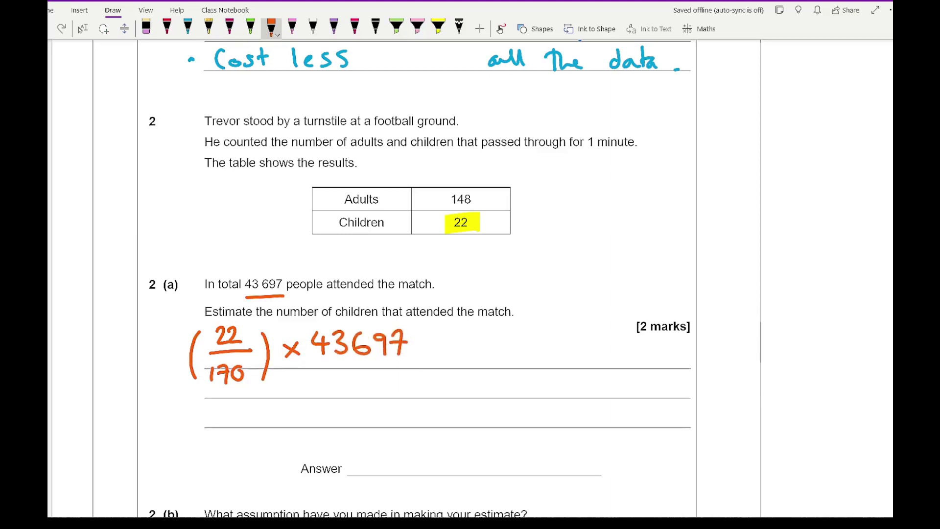
Write the answer 5655 on the Answer line and double-underline it.
{"action": "left_click_drag", "start_coordinate": [401, 441], "coordinate": [381, 464]}
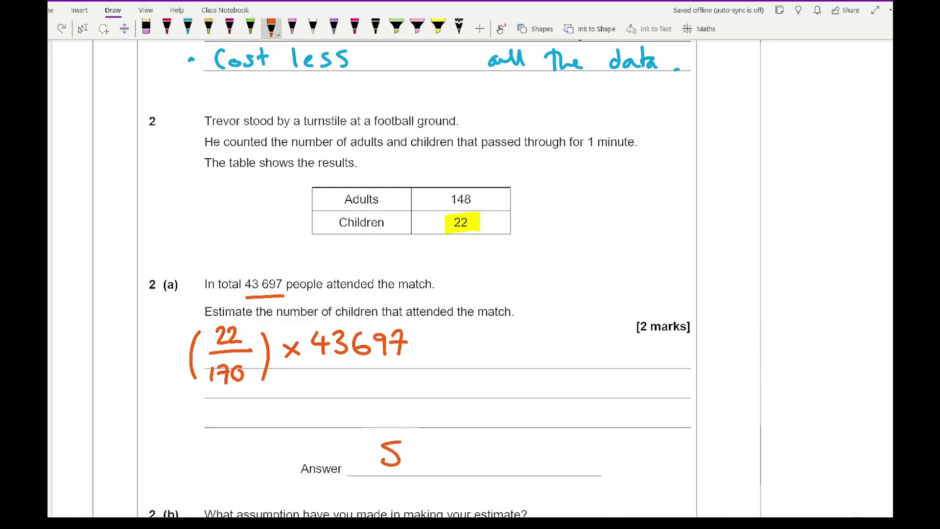
{"action": "mouse_move", "coordinate": [423, 442]}
{"action": "left_mouse_down"}
{"action": "mouse_move", "coordinate": [407, 457]}
{"action": "mouse_move", "coordinate": [456, 441]}
{"action": "mouse_move", "coordinate": [437, 464]}
{"action": "mouse_move", "coordinate": [485, 442]}
{"action": "mouse_move", "coordinate": [467, 462]}
{"action": "mouse_move", "coordinate": [491, 480]}
{"action": "left_mouse_up"}
{"action": "left_click_drag", "start_coordinate": [521, 448], "coordinate": [504, 478]}
{"action": "left_click", "coordinate": [83, 28]}
Handwrite 'The sample is representative of the entire population.' in orange under 2(b).
{"action": "scroll", "coordinate": [161, 472], "scroll_direction": "down", "scroll_amount": 5}
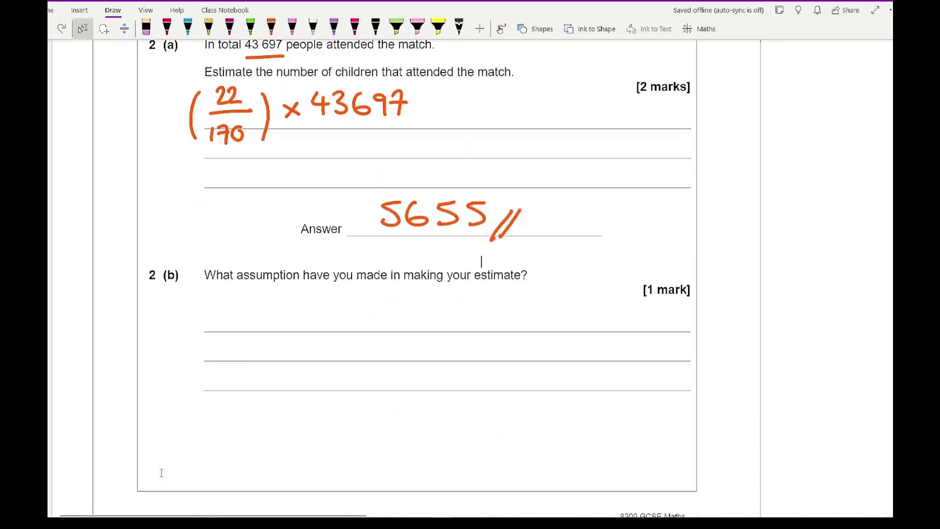
{"action": "scroll", "coordinate": [161, 472], "scroll_direction": "down", "scroll_amount": 2}
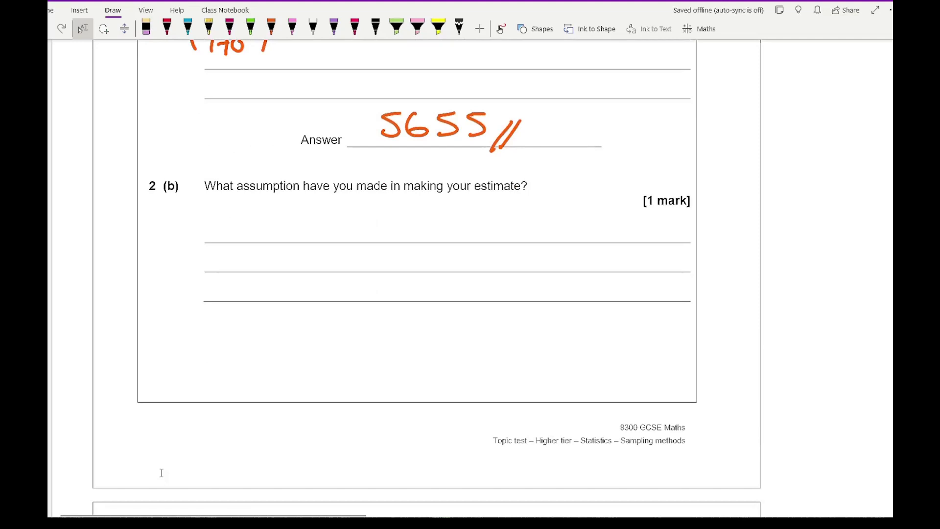
{"action": "left_click", "coordinate": [271, 27]}
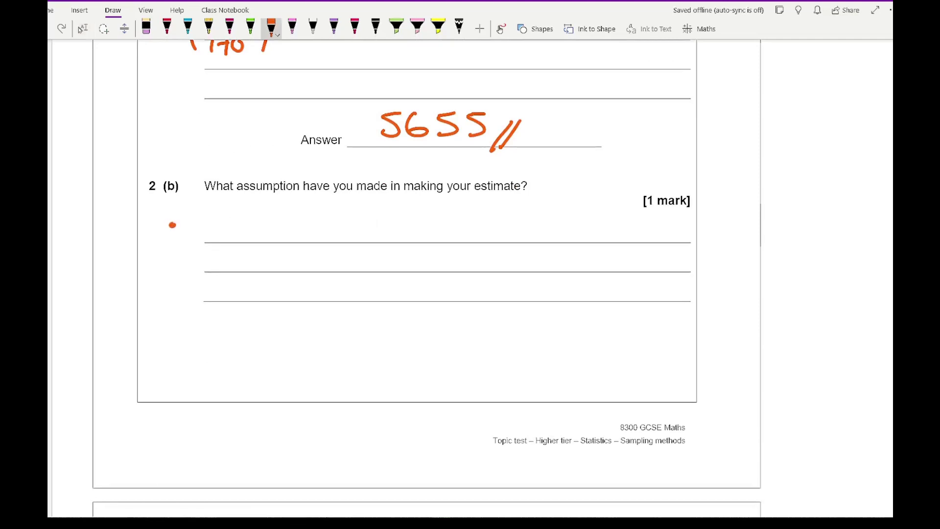
{"action": "mouse_move", "coordinate": [193, 216]}
{"action": "left_mouse_down"}
{"action": "mouse_move", "coordinate": [198, 237]}
{"action": "mouse_move", "coordinate": [282, 230]}
{"action": "mouse_move", "coordinate": [301, 242]}
{"action": "mouse_move", "coordinate": [318, 230]}
{"action": "mouse_move", "coordinate": [392, 236]}
{"action": "mouse_move", "coordinate": [420, 209]}
{"action": "mouse_move", "coordinate": [436, 234]}
{"action": "mouse_move", "coordinate": [453, 211]}
{"action": "mouse_move", "coordinate": [479, 235]}
{"action": "left_mouse_up"}
{"action": "mouse_move", "coordinate": [493, 224]}
{"action": "left_mouse_down"}
{"action": "mouse_move", "coordinate": [486, 236]}
{"action": "mouse_move", "coordinate": [690, 234]}
{"action": "left_mouse_up"}
{"action": "left_click", "coordinate": [643, 216]}
{"action": "mouse_move", "coordinate": [214, 256]}
{"action": "left_mouse_down"}
{"action": "mouse_move", "coordinate": [210, 267]}
{"action": "mouse_move", "coordinate": [223, 272]}
{"action": "mouse_move", "coordinate": [283, 259]}
{"action": "mouse_move", "coordinate": [397, 260]}
{"action": "mouse_move", "coordinate": [431, 279]}
{"action": "mouse_move", "coordinate": [449, 260]}
{"action": "mouse_move", "coordinate": [458, 277]}
{"action": "left_mouse_up"}
{"action": "mouse_move", "coordinate": [457, 260]}
{"action": "left_mouse_down"}
{"action": "mouse_move", "coordinate": [501, 255]}
{"action": "mouse_move", "coordinate": [505, 264]}
{"action": "left_mouse_up"}
{"action": "mouse_move", "coordinate": [515, 244]}
{"action": "left_mouse_down"}
{"action": "mouse_move", "coordinate": [519, 264]}
{"action": "mouse_move", "coordinate": [529, 254]}
{"action": "left_mouse_up"}
{"action": "left_click_drag", "start_coordinate": [531, 258], "coordinate": [556, 264]}
{"action": "left_click", "coordinate": [573, 264]}
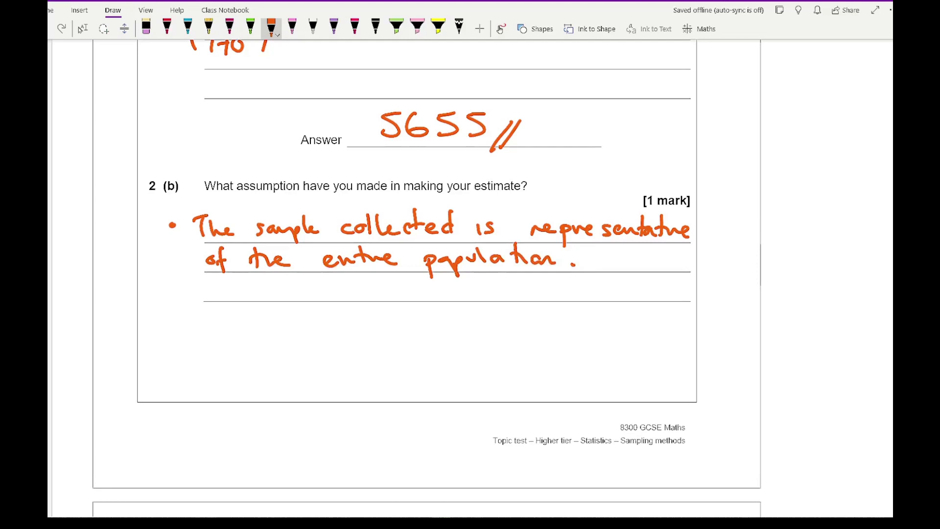
{"action": "left_click", "coordinate": [81, 29]}
Write '4/5 people travelled more than twice.' in orange under 3(a).
{"action": "scroll", "coordinate": [276, 438], "scroll_direction": "down", "scroll_amount": 10}
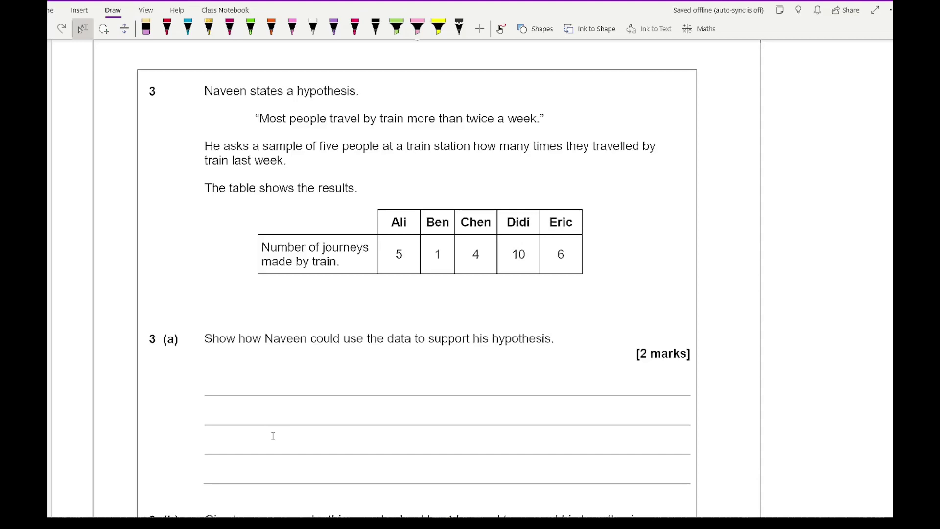
{"action": "left_click", "coordinate": [271, 27]}
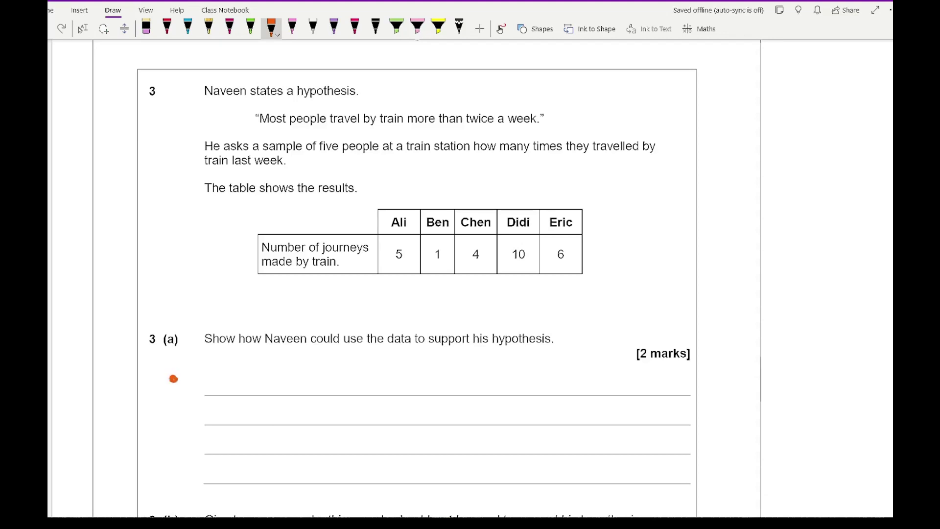
{"action": "left_click_drag", "start_coordinate": [194, 360], "coordinate": [201, 377]}
{"action": "mouse_move", "coordinate": [184, 387]}
{"action": "left_mouse_down"}
{"action": "mouse_move", "coordinate": [212, 376]}
{"action": "mouse_move", "coordinate": [196, 401]}
{"action": "left_mouse_up"}
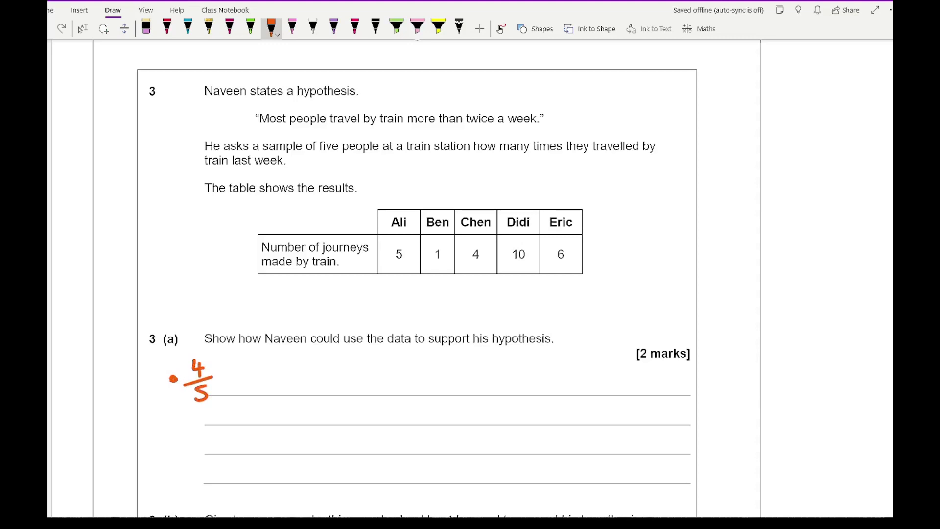
{"action": "left_click_drag", "start_coordinate": [234, 374], "coordinate": [329, 385]}
{"action": "mouse_move", "coordinate": [321, 374]}
{"action": "left_mouse_down"}
{"action": "mouse_move", "coordinate": [358, 382]}
{"action": "mouse_move", "coordinate": [387, 356]}
{"action": "left_mouse_up"}
{"action": "mouse_move", "coordinate": [391, 355]}
{"action": "left_mouse_down"}
{"action": "mouse_move", "coordinate": [394, 377]}
{"action": "mouse_move", "coordinate": [416, 377]}
{"action": "left_mouse_up"}
{"action": "mouse_move", "coordinate": [426, 355]}
{"action": "left_mouse_down"}
{"action": "mouse_move", "coordinate": [427, 377]}
{"action": "mouse_move", "coordinate": [470, 368]}
{"action": "mouse_move", "coordinate": [477, 376]}
{"action": "left_mouse_up"}
{"action": "mouse_move", "coordinate": [489, 367]}
{"action": "left_mouse_down"}
{"action": "mouse_move", "coordinate": [493, 376]}
{"action": "mouse_move", "coordinate": [536, 381]}
{"action": "left_mouse_up"}
{"action": "mouse_move", "coordinate": [523, 369]}
{"action": "left_mouse_down"}
{"action": "mouse_move", "coordinate": [548, 367]}
{"action": "mouse_move", "coordinate": [558, 381]}
{"action": "left_mouse_up"}
{"action": "left_click_drag", "start_coordinate": [567, 375], "coordinate": [600, 383]}
{"action": "left_click", "coordinate": [598, 359]}
{"action": "left_click_drag", "start_coordinate": [592, 372], "coordinate": [605, 371]}
{"action": "left_click_drag", "start_coordinate": [605, 373], "coordinate": [634, 377]}
{"action": "left_click_drag", "start_coordinate": [636, 372], "coordinate": [664, 378]}
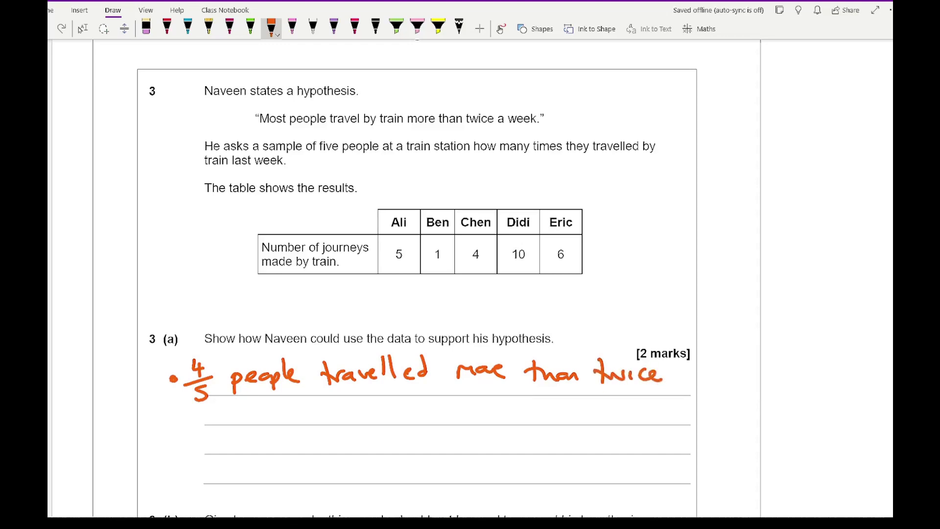
{"action": "left_click", "coordinate": [678, 381]}
Add a bullet showing mean = (5+1+4+10+6)/5 = 5.2.
{"action": "left_click", "coordinate": [174, 433]}
{"action": "left_click_drag", "start_coordinate": [196, 441], "coordinate": [219, 441]}
{"action": "left_click_drag", "start_coordinate": [221, 434], "coordinate": [232, 440]}
{"action": "left_click_drag", "start_coordinate": [235, 432], "coordinate": [248, 441]}
{"action": "mouse_move", "coordinate": [252, 440]}
{"action": "left_mouse_down"}
{"action": "mouse_move", "coordinate": [254, 427]}
{"action": "mouse_move", "coordinate": [263, 440]}
{"action": "left_mouse_up"}
{"action": "mouse_move", "coordinate": [305, 403]}
{"action": "left_mouse_down"}
{"action": "mouse_move", "coordinate": [297, 419]}
{"action": "mouse_move", "coordinate": [326, 411]}
{"action": "left_mouse_up"}
{"action": "mouse_move", "coordinate": [320, 404]}
{"action": "left_mouse_down"}
{"action": "mouse_move", "coordinate": [321, 418]}
{"action": "mouse_move", "coordinate": [334, 417]}
{"action": "left_mouse_up"}
{"action": "mouse_move", "coordinate": [342, 412]}
{"action": "left_mouse_down"}
{"action": "mouse_move", "coordinate": [358, 411]}
{"action": "mouse_move", "coordinate": [351, 419]}
{"action": "left_mouse_up"}
{"action": "left_click_drag", "start_coordinate": [363, 404], "coordinate": [370, 414]}
{"action": "left_click_drag", "start_coordinate": [377, 411], "coordinate": [395, 417]}
{"action": "mouse_move", "coordinate": [408, 405]}
{"action": "left_mouse_down"}
{"action": "mouse_move", "coordinate": [402, 416]}
{"action": "mouse_move", "coordinate": [410, 407]}
{"action": "left_mouse_up"}
{"action": "mouse_move", "coordinate": [418, 412]}
{"action": "left_mouse_down"}
{"action": "mouse_move", "coordinate": [432, 411]}
{"action": "mouse_move", "coordinate": [426, 418]}
{"action": "left_mouse_up"}
{"action": "left_click_drag", "start_coordinate": [446, 400], "coordinate": [440, 415]}
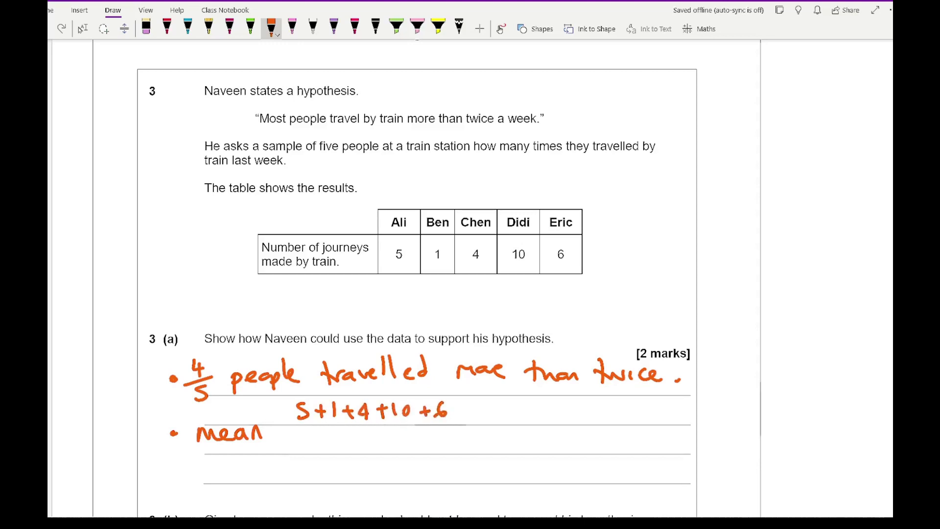
{"action": "mouse_move", "coordinate": [344, 432]}
{"action": "left_mouse_down"}
{"action": "mouse_move", "coordinate": [425, 428]}
{"action": "mouse_move", "coordinate": [376, 452]}
{"action": "left_mouse_up"}
{"action": "left_click_drag", "start_coordinate": [474, 419], "coordinate": [487, 419]}
{"action": "left_click_drag", "start_coordinate": [474, 425], "coordinate": [504, 424]}
{"action": "mouse_move", "coordinate": [507, 409]}
{"action": "left_mouse_down"}
{"action": "mouse_move", "coordinate": [546, 410]}
{"action": "mouse_move", "coordinate": [556, 424]}
{"action": "left_mouse_up"}
{"action": "left_click", "coordinate": [530, 418]}
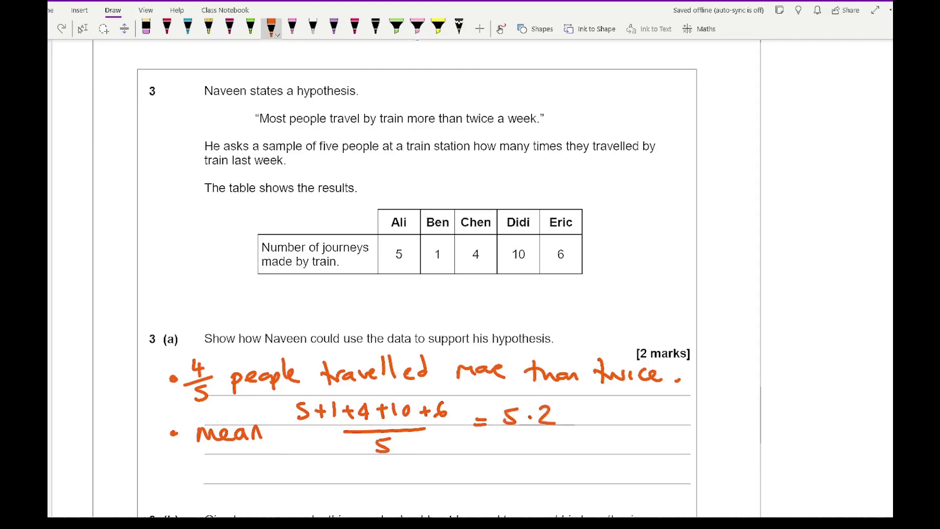
Write median = 5, listing the ordered values 1 4 5 6 10 below the table.
{"action": "left_click_drag", "start_coordinate": [207, 491], "coordinate": [297, 484]}
{"action": "left_click_drag", "start_coordinate": [308, 474], "coordinate": [317, 481]}
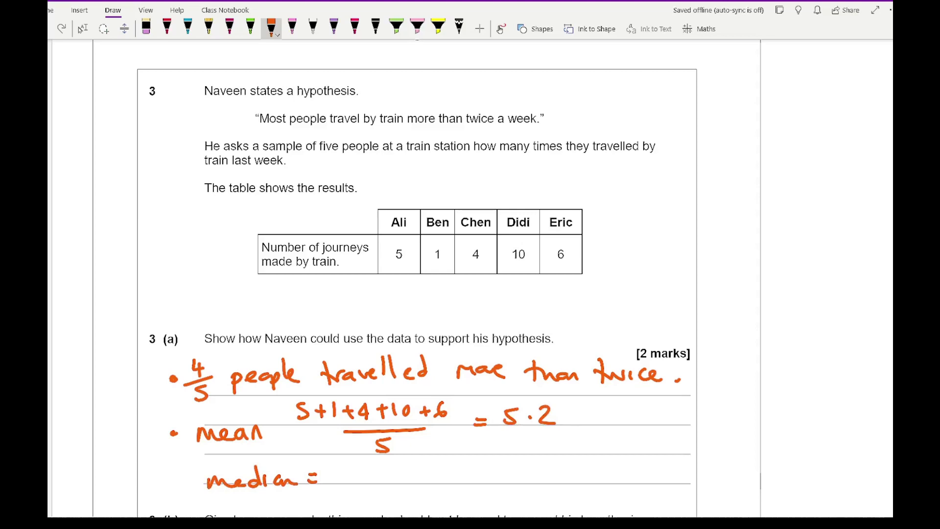
{"action": "mouse_move", "coordinate": [394, 286]}
{"action": "left_mouse_down"}
{"action": "mouse_move", "coordinate": [393, 299]}
{"action": "mouse_move", "coordinate": [440, 291]}
{"action": "left_mouse_up"}
{"action": "mouse_move", "coordinate": [436, 288]}
{"action": "left_mouse_down"}
{"action": "mouse_move", "coordinate": [438, 298]}
{"action": "mouse_move", "coordinate": [471, 297]}
{"action": "left_mouse_up"}
{"action": "left_click_drag", "start_coordinate": [473, 284], "coordinate": [518, 290]}
{"action": "mouse_move", "coordinate": [554, 284]}
{"action": "left_mouse_down"}
{"action": "mouse_move", "coordinate": [555, 297]}
{"action": "mouse_move", "coordinate": [567, 283]}
{"action": "left_mouse_up"}
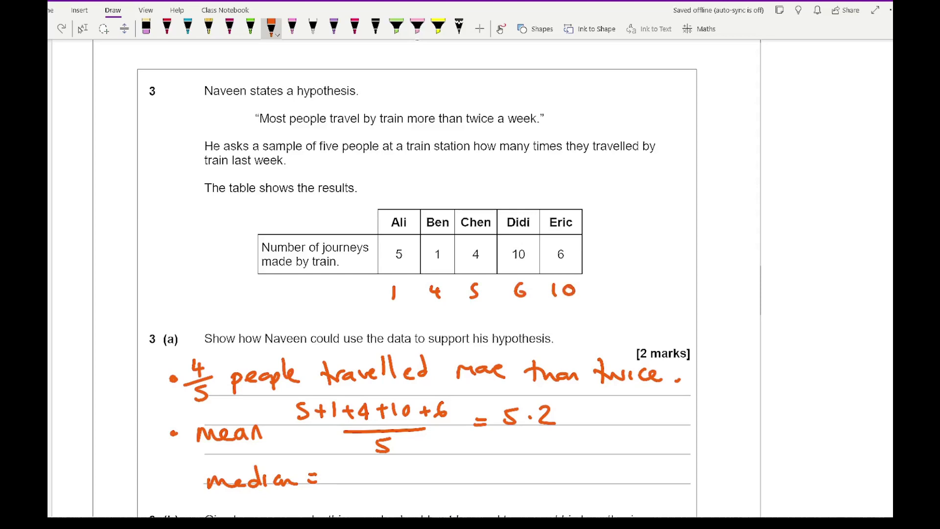
{"action": "left_click_drag", "start_coordinate": [351, 467], "coordinate": [336, 486]}
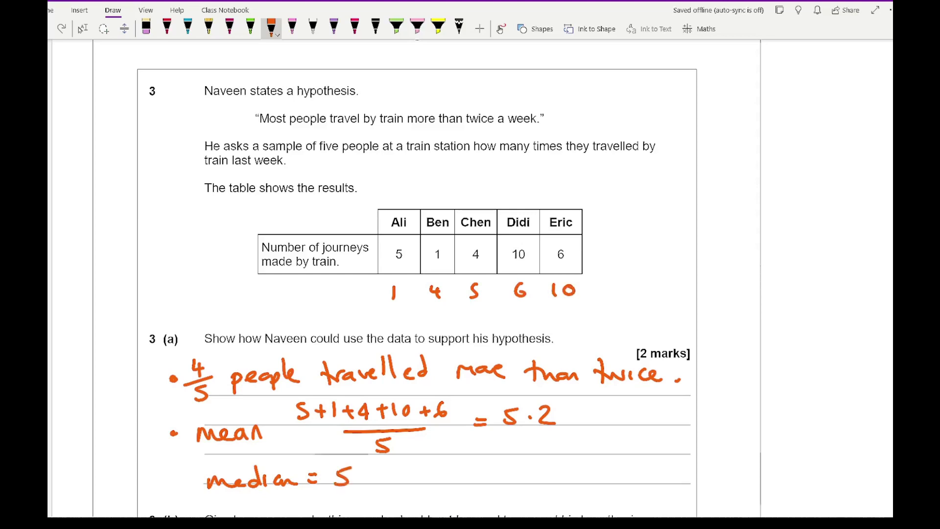
{"action": "left_click_drag", "start_coordinate": [640, 365], "coordinate": [676, 363]}
Draw a brace beside mean and median noting both are more than 2.
{"action": "left_click", "coordinate": [82, 28]}
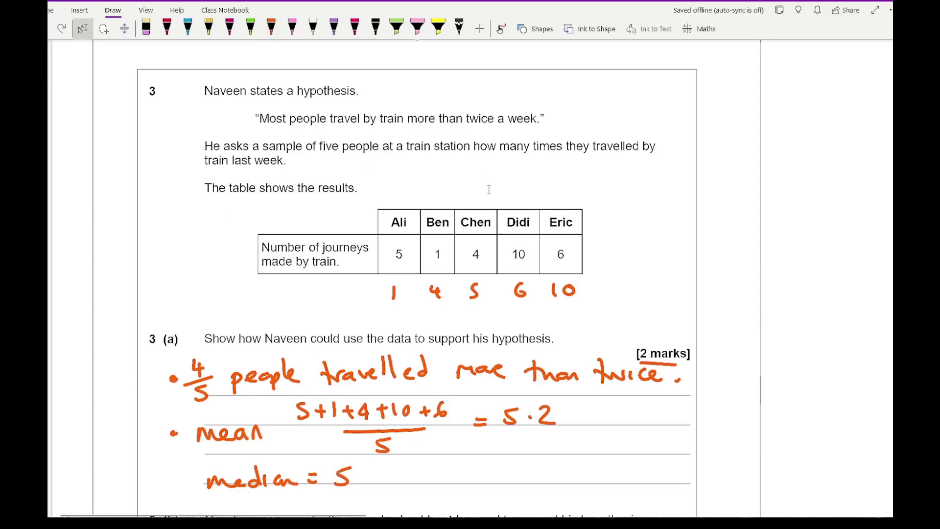
{"action": "left_click", "coordinate": [271, 28]}
{"action": "mouse_move", "coordinate": [576, 409]}
{"action": "left_mouse_down"}
{"action": "mouse_move", "coordinate": [583, 440]}
{"action": "mouse_move", "coordinate": [559, 479]}
{"action": "left_mouse_up"}
{"action": "mouse_move", "coordinate": [598, 435]}
{"action": "left_mouse_down"}
{"action": "mouse_move", "coordinate": [637, 433]}
{"action": "mouse_move", "coordinate": [656, 416]}
{"action": "mouse_move", "coordinate": [700, 430]}
{"action": "left_mouse_up"}
{"action": "mouse_move", "coordinate": [649, 453]}
{"action": "left_mouse_down"}
{"action": "mouse_move", "coordinate": [648, 466]}
{"action": "mouse_move", "coordinate": [663, 465]}
{"action": "left_mouse_up"}
{"action": "left_click", "coordinate": [678, 466]}
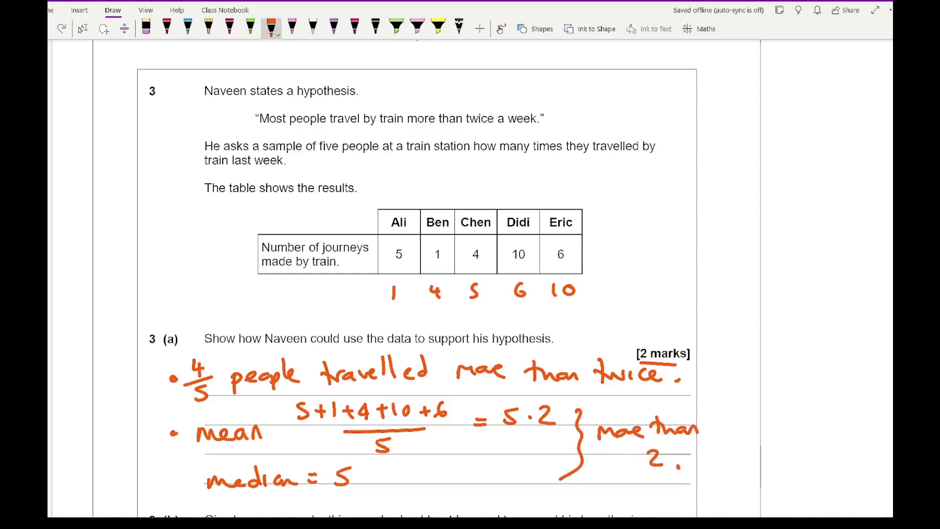
{"action": "left_click", "coordinate": [81, 29]}
{"action": "scroll", "coordinate": [504, 196], "scroll_direction": "down", "scroll_amount": 6}
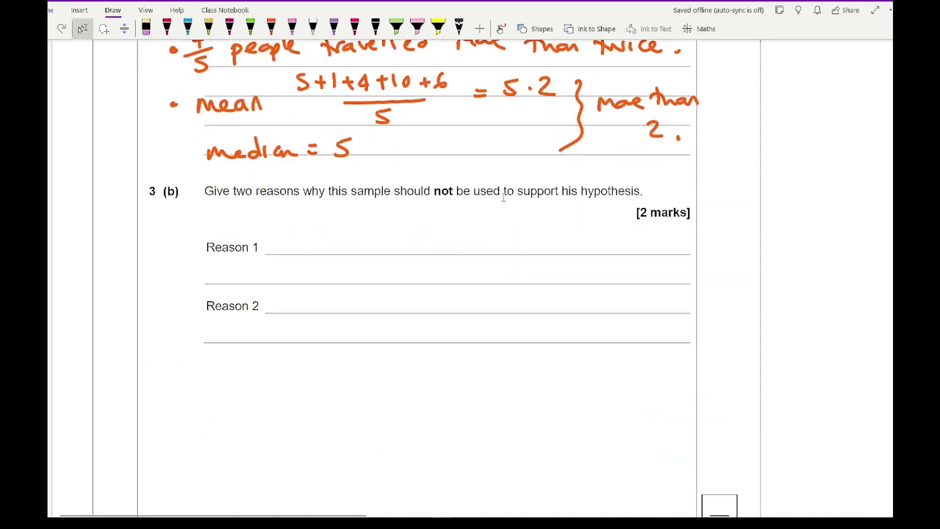
Write Reason 1 in orange: 'Sample size is too small'.
{"action": "left_click", "coordinate": [271, 27]}
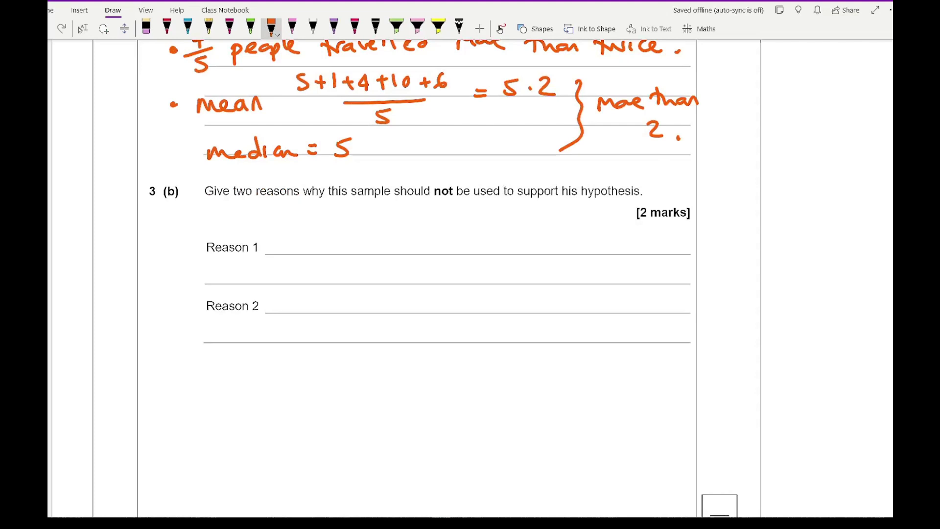
{"action": "left_click", "coordinate": [274, 242]}
{"action": "mouse_move", "coordinate": [299, 234]}
{"action": "left_mouse_down"}
{"action": "mouse_move", "coordinate": [290, 250]}
{"action": "mouse_move", "coordinate": [381, 254]}
{"action": "left_mouse_up"}
{"action": "left_click_drag", "start_coordinate": [392, 242], "coordinate": [393, 252]}
{"action": "left_click_drag", "start_coordinate": [398, 240], "coordinate": [414, 253]}
{"action": "left_click_drag", "start_coordinate": [416, 247], "coordinate": [493, 253]}
{"action": "mouse_move", "coordinate": [486, 243]}
{"action": "left_mouse_down"}
{"action": "mouse_move", "coordinate": [507, 241]}
{"action": "mouse_move", "coordinate": [504, 250]}
{"action": "mouse_move", "coordinate": [531, 241]}
{"action": "mouse_move", "coordinate": [520, 247]}
{"action": "left_mouse_up"}
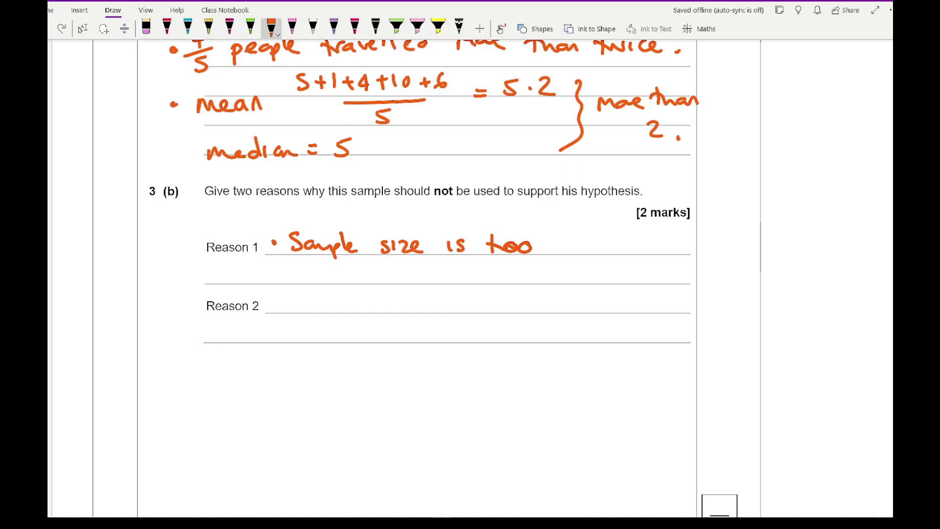
{"action": "left_click_drag", "start_coordinate": [577, 242], "coordinate": [564, 256]}
{"action": "mouse_move", "coordinate": [579, 253]}
{"action": "left_mouse_down"}
{"action": "mouse_move", "coordinate": [589, 245]}
{"action": "mouse_move", "coordinate": [616, 253]}
{"action": "left_mouse_up"}
{"action": "left_click_drag", "start_coordinate": [623, 234], "coordinate": [624, 253]}
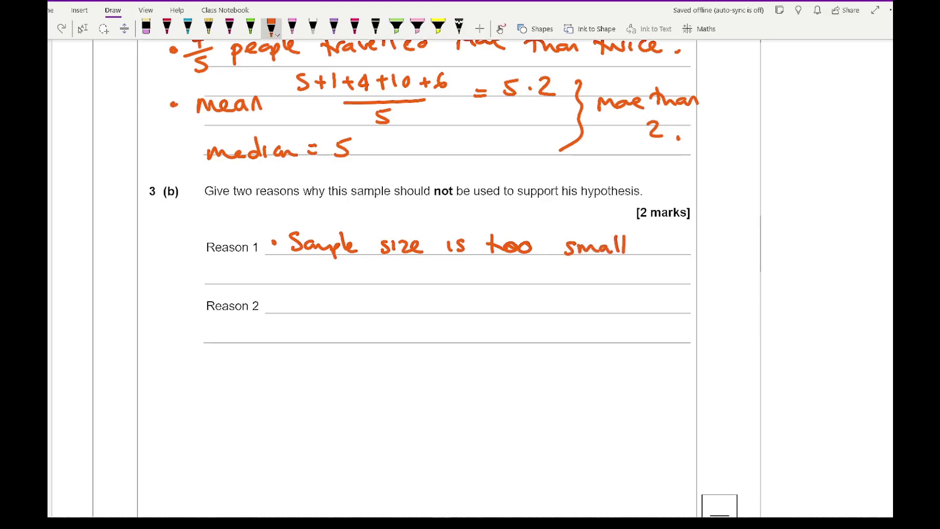
Write Reason 2: 'bias as data was collected at a train station.'.
{"action": "mouse_move", "coordinate": [279, 290]}
{"action": "left_mouse_down"}
{"action": "mouse_move", "coordinate": [300, 311]}
{"action": "mouse_move", "coordinate": [318, 300]}
{"action": "mouse_move", "coordinate": [313, 313]}
{"action": "mouse_move", "coordinate": [412, 295]}
{"action": "mouse_move", "coordinate": [416, 308]}
{"action": "left_mouse_up"}
{"action": "mouse_move", "coordinate": [419, 288]}
{"action": "left_mouse_down"}
{"action": "mouse_move", "coordinate": [421, 308]}
{"action": "mouse_move", "coordinate": [534, 308]}
{"action": "left_mouse_up"}
{"action": "left_click_drag", "start_coordinate": [544, 300], "coordinate": [555, 307]}
{"action": "mouse_move", "coordinate": [567, 288]}
{"action": "left_mouse_down"}
{"action": "mouse_move", "coordinate": [566, 307]}
{"action": "mouse_move", "coordinate": [580, 306]}
{"action": "left_mouse_up"}
{"action": "left_click_drag", "start_coordinate": [593, 289], "coordinate": [596, 309]}
{"action": "left_click_drag", "start_coordinate": [605, 302], "coordinate": [621, 307]}
{"action": "left_click_drag", "start_coordinate": [648, 299], "coordinate": [653, 309]}
{"action": "mouse_move", "coordinate": [660, 287]}
{"action": "left_mouse_down"}
{"action": "mouse_move", "coordinate": [660, 309]}
{"action": "mouse_move", "coordinate": [665, 293]}
{"action": "left_mouse_up"}
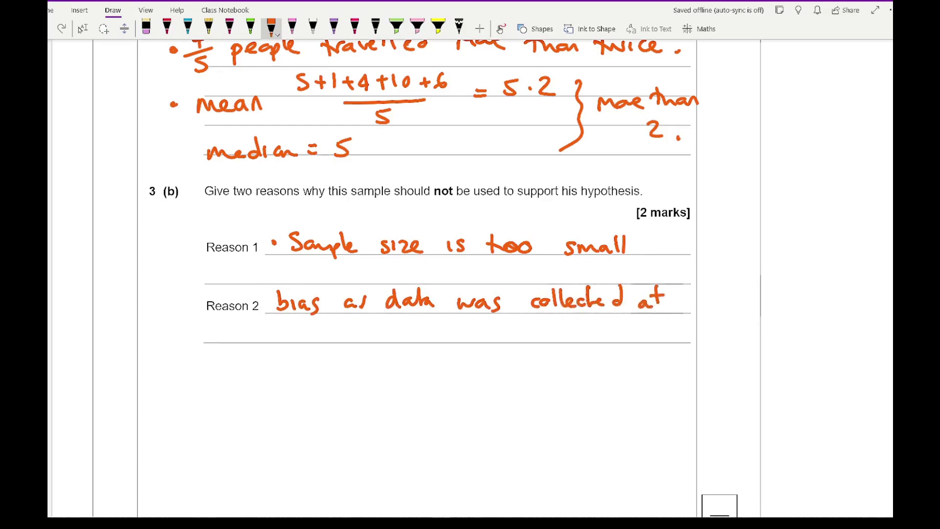
{"action": "mouse_move", "coordinate": [294, 332]}
{"action": "left_mouse_down"}
{"action": "mouse_move", "coordinate": [282, 338]}
{"action": "mouse_move", "coordinate": [328, 341]}
{"action": "left_mouse_up"}
{"action": "left_click_drag", "start_coordinate": [320, 331], "coordinate": [338, 330]}
{"action": "left_click_drag", "start_coordinate": [333, 338], "coordinate": [364, 338]}
{"action": "left_click_drag", "start_coordinate": [369, 333], "coordinate": [420, 340]}
{"action": "mouse_move", "coordinate": [435, 331]}
{"action": "left_mouse_down"}
{"action": "mouse_move", "coordinate": [428, 338]}
{"action": "mouse_move", "coordinate": [446, 342]}
{"action": "left_mouse_up"}
{"action": "mouse_move", "coordinate": [437, 331]}
{"action": "left_mouse_down"}
{"action": "mouse_move", "coordinate": [463, 331]}
{"action": "mouse_move", "coordinate": [464, 339]}
{"action": "left_mouse_up"}
{"action": "left_click_drag", "start_coordinate": [474, 331], "coordinate": [485, 338]}
{"action": "left_click_drag", "start_coordinate": [501, 335], "coordinate": [503, 337]}
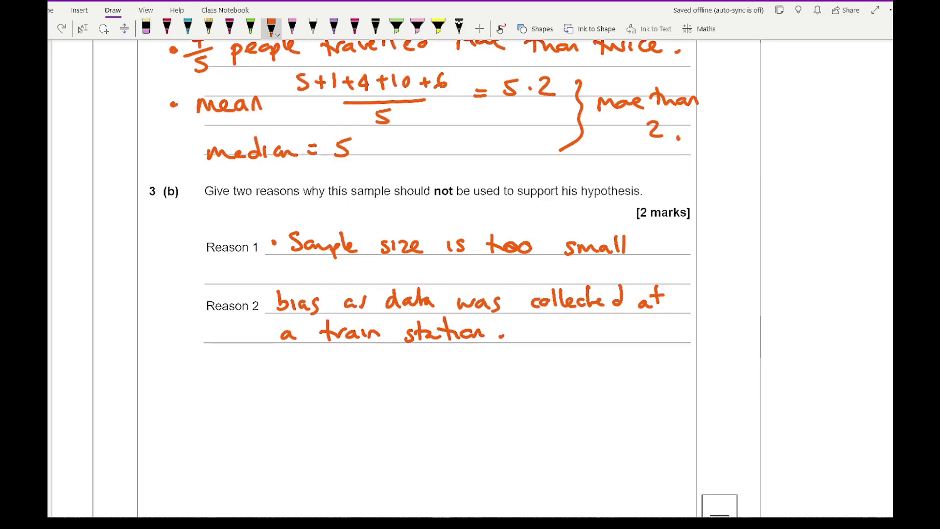
Stop inking, switch to Lasso Select and scroll down.
{"action": "left_click", "coordinate": [81, 29]}
{"action": "left_click", "coordinate": [481, 362]}
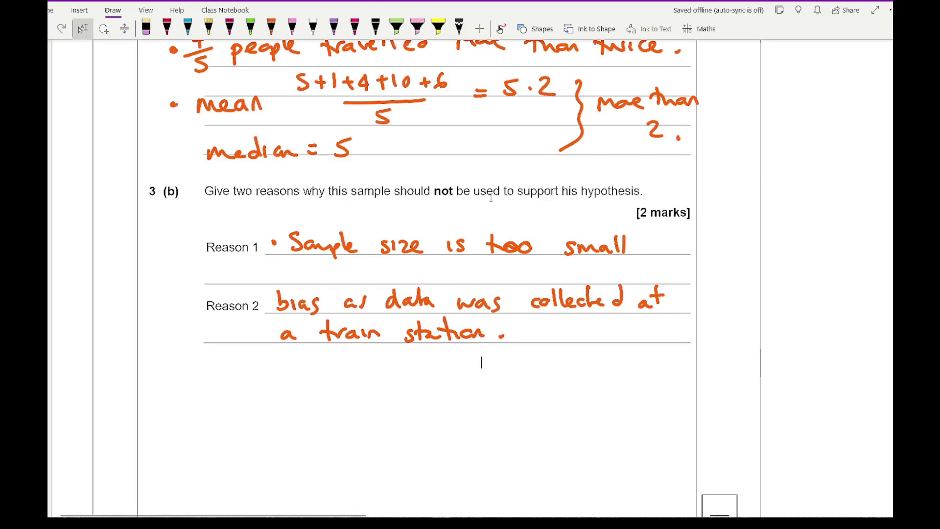
{"action": "scroll", "coordinate": [473, 204], "scroll_direction": "down", "scroll_amount": 2}
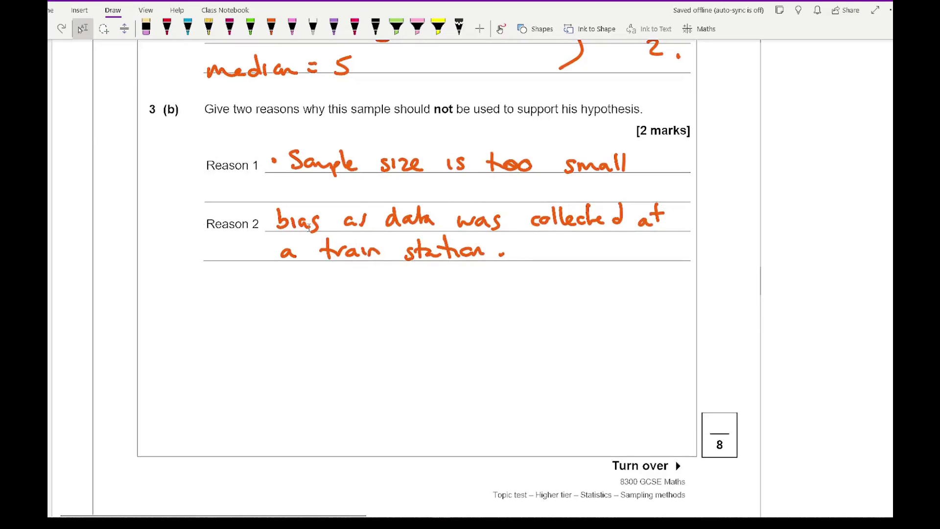
With orange ink, circle the hour 9 column (4 boats) in the question 4 table.
{"action": "scroll", "coordinate": [309, 228], "scroll_direction": "down", "scroll_amount": 2}
{"action": "scroll", "coordinate": [309, 228], "scroll_direction": "down", "scroll_amount": 12}
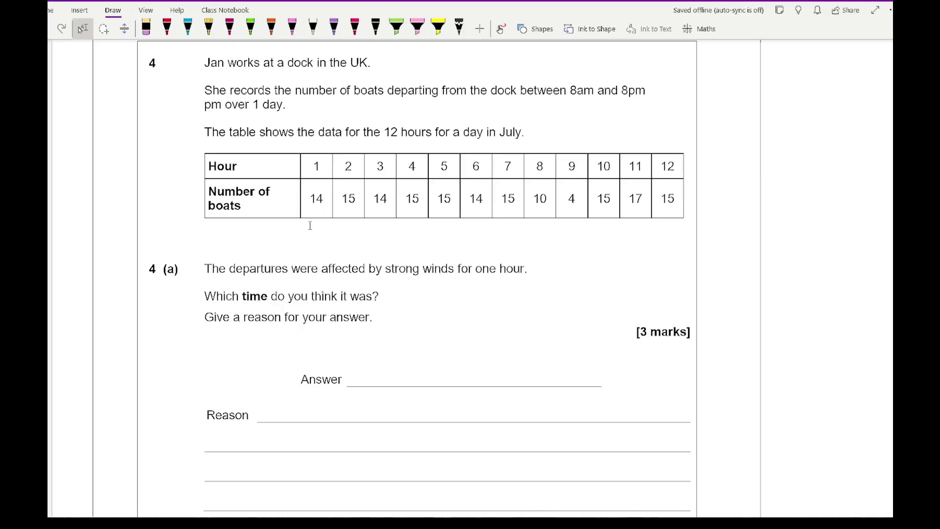
{"action": "left_click", "coordinate": [272, 28]}
{"action": "mouse_move", "coordinate": [585, 157]}
{"action": "left_mouse_down"}
{"action": "mouse_move", "coordinate": [580, 150]}
{"action": "mouse_move", "coordinate": [561, 196]}
{"action": "mouse_move", "coordinate": [586, 155]}
{"action": "left_mouse_up"}
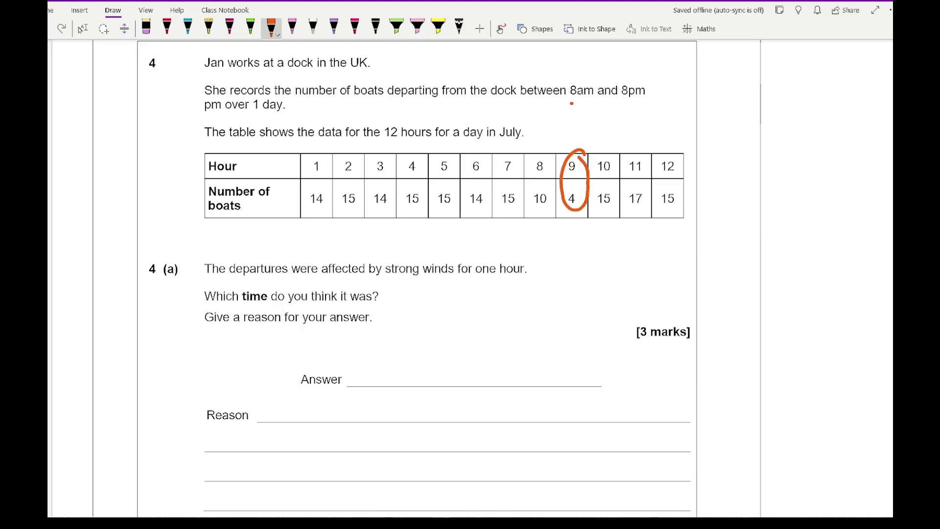
Write the working '8am + 9hrs' and the answer '4pm – 5pm'.
{"action": "mouse_move", "coordinate": [417, 294]}
{"action": "left_mouse_down"}
{"action": "mouse_move", "coordinate": [407, 312]}
{"action": "mouse_move", "coordinate": [440, 312]}
{"action": "mouse_move", "coordinate": [412, 300]}
{"action": "mouse_move", "coordinate": [468, 305]}
{"action": "left_mouse_up"}
{"action": "mouse_move", "coordinate": [461, 300]}
{"action": "left_mouse_down"}
{"action": "mouse_move", "coordinate": [460, 312]}
{"action": "mouse_move", "coordinate": [485, 295]}
{"action": "mouse_move", "coordinate": [491, 310]}
{"action": "left_mouse_up"}
{"action": "mouse_move", "coordinate": [498, 294]}
{"action": "left_mouse_down"}
{"action": "mouse_move", "coordinate": [498, 311]}
{"action": "mouse_move", "coordinate": [509, 311]}
{"action": "left_mouse_up"}
{"action": "left_click_drag", "start_coordinate": [513, 301], "coordinate": [524, 311]}
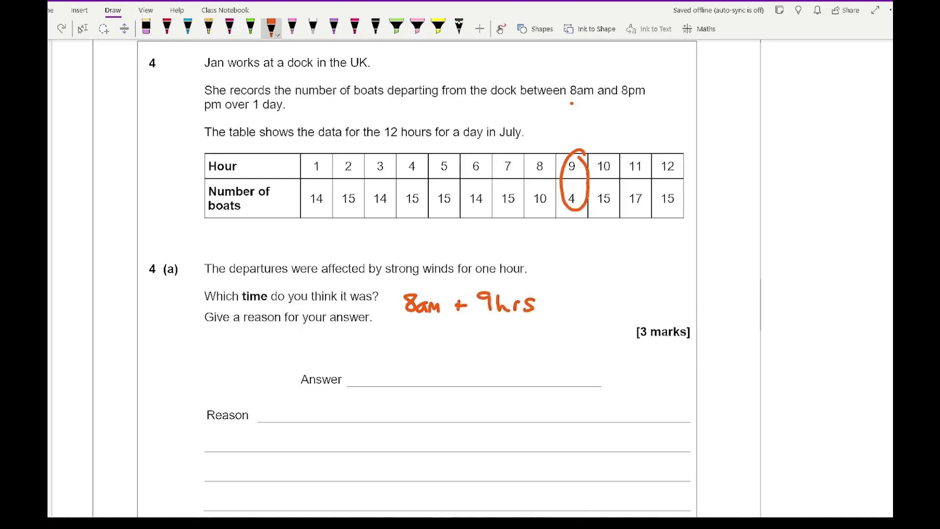
{"action": "left_click_drag", "start_coordinate": [382, 360], "coordinate": [386, 388]}
{"action": "mouse_move", "coordinate": [394, 373]}
{"action": "left_mouse_down"}
{"action": "mouse_move", "coordinate": [396, 390]}
{"action": "mouse_move", "coordinate": [397, 383]}
{"action": "left_mouse_up"}
{"action": "mouse_move", "coordinate": [400, 372]}
{"action": "left_mouse_down"}
{"action": "mouse_move", "coordinate": [408, 381]}
{"action": "mouse_move", "coordinate": [455, 374]}
{"action": "mouse_move", "coordinate": [492, 391]}
{"action": "left_mouse_up"}
{"action": "mouse_move", "coordinate": [491, 375]}
{"action": "left_mouse_down"}
{"action": "mouse_move", "coordinate": [522, 368]}
{"action": "mouse_move", "coordinate": [524, 380]}
{"action": "left_mouse_up"}
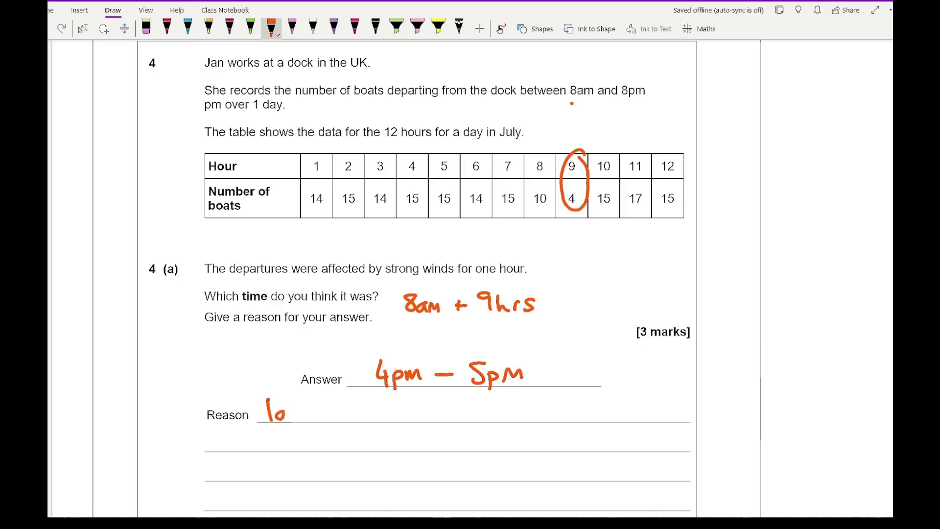
Write the reason 'lowest number of departures'.
{"action": "mouse_move", "coordinate": [293, 412]}
{"action": "left_mouse_down"}
{"action": "mouse_move", "coordinate": [326, 421]}
{"action": "mouse_move", "coordinate": [385, 407]}
{"action": "mouse_move", "coordinate": [405, 419]}
{"action": "mouse_move", "coordinate": [429, 410]}
{"action": "mouse_move", "coordinate": [468, 421]}
{"action": "left_mouse_up"}
{"action": "left_click_drag", "start_coordinate": [458, 410], "coordinate": [513, 421]}
{"action": "mouse_move", "coordinate": [513, 398]}
{"action": "left_mouse_down"}
{"action": "mouse_move", "coordinate": [512, 422]}
{"action": "mouse_move", "coordinate": [530, 420]}
{"action": "left_mouse_up"}
{"action": "mouse_move", "coordinate": [536, 410]}
{"action": "left_mouse_down"}
{"action": "mouse_move", "coordinate": [541, 430]}
{"action": "mouse_move", "coordinate": [549, 417]}
{"action": "left_mouse_up"}
{"action": "mouse_move", "coordinate": [551, 412]}
{"action": "left_mouse_down"}
{"action": "mouse_move", "coordinate": [558, 417]}
{"action": "mouse_move", "coordinate": [575, 401]}
{"action": "left_mouse_up"}
{"action": "mouse_move", "coordinate": [574, 400]}
{"action": "left_mouse_down"}
{"action": "mouse_move", "coordinate": [574, 420]}
{"action": "mouse_move", "coordinate": [597, 408]}
{"action": "left_mouse_up"}
{"action": "mouse_move", "coordinate": [593, 403]}
{"action": "left_mouse_down"}
{"action": "mouse_move", "coordinate": [605, 417]}
{"action": "mouse_move", "coordinate": [628, 420]}
{"action": "left_mouse_up"}
In orange ink on 4(b), write the working '15 × 24 = 360 per day'.
{"action": "left_click", "coordinate": [82, 28]}
{"action": "scroll", "coordinate": [356, 225], "scroll_direction": "down", "scroll_amount": 8}
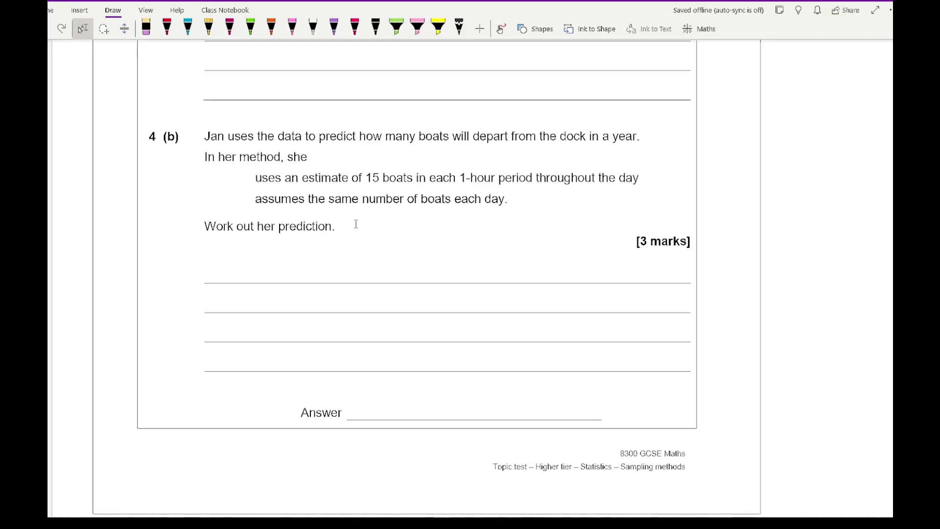
{"action": "left_click", "coordinate": [271, 27]}
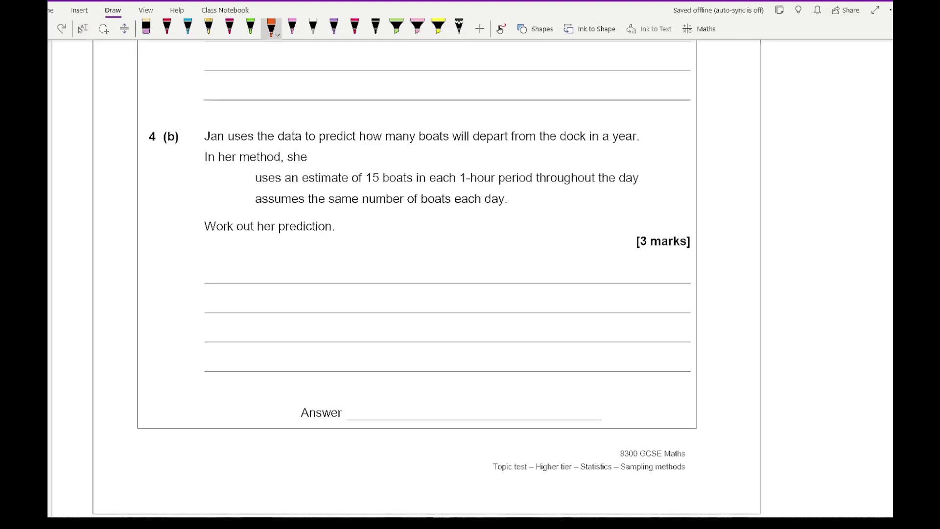
{"action": "left_click_drag", "start_coordinate": [212, 259], "coordinate": [214, 280]}
{"action": "mouse_move", "coordinate": [220, 260]}
{"action": "left_mouse_down"}
{"action": "mouse_move", "coordinate": [236, 258]}
{"action": "mouse_move", "coordinate": [217, 278]}
{"action": "mouse_move", "coordinate": [303, 274]}
{"action": "left_mouse_up"}
{"action": "mouse_move", "coordinate": [296, 260]}
{"action": "left_mouse_down"}
{"action": "mouse_move", "coordinate": [295, 279]}
{"action": "mouse_move", "coordinate": [334, 265]}
{"action": "left_mouse_up"}
{"action": "left_click_drag", "start_coordinate": [321, 271], "coordinate": [335, 271]}
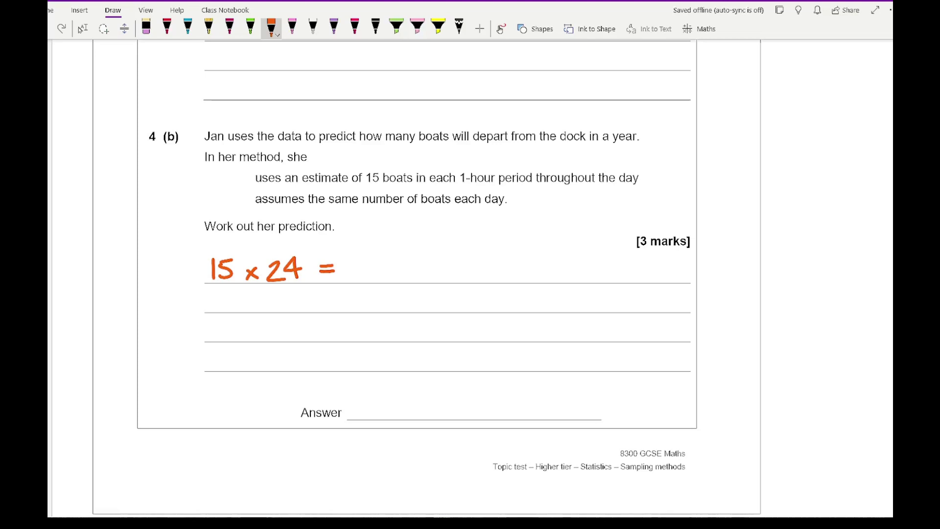
{"action": "mouse_move", "coordinate": [357, 259]}
{"action": "left_mouse_down"}
{"action": "mouse_move", "coordinate": [356, 280]}
{"action": "mouse_move", "coordinate": [396, 262]}
{"action": "mouse_move", "coordinate": [420, 290]}
{"action": "mouse_move", "coordinate": [439, 275]}
{"action": "left_mouse_up"}
{"action": "left_click_drag", "start_coordinate": [432, 274], "coordinate": [454, 269]}
{"action": "left_click_drag", "start_coordinate": [486, 269], "coordinate": [487, 277]}
{"action": "left_click_drag", "start_coordinate": [498, 269], "coordinate": [513, 277]}
{"action": "left_click_drag", "start_coordinate": [519, 268], "coordinate": [518, 286]}
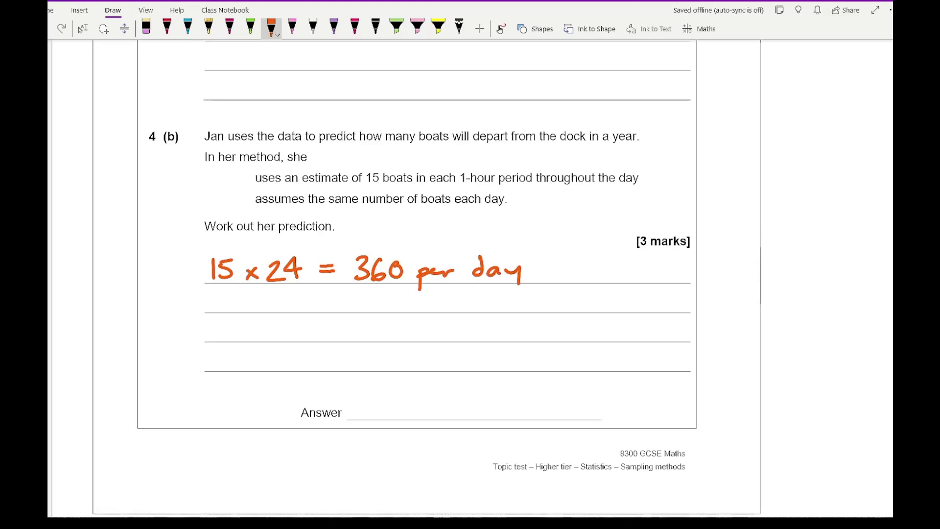
Write the next working line '360 × 365 = 131400'.
{"action": "mouse_move", "coordinate": [221, 317]}
{"action": "left_mouse_down"}
{"action": "mouse_move", "coordinate": [222, 338]}
{"action": "mouse_move", "coordinate": [264, 322]}
{"action": "mouse_move", "coordinate": [314, 336]}
{"action": "mouse_move", "coordinate": [299, 338]}
{"action": "mouse_move", "coordinate": [361, 328]}
{"action": "mouse_move", "coordinate": [378, 337]}
{"action": "left_mouse_up"}
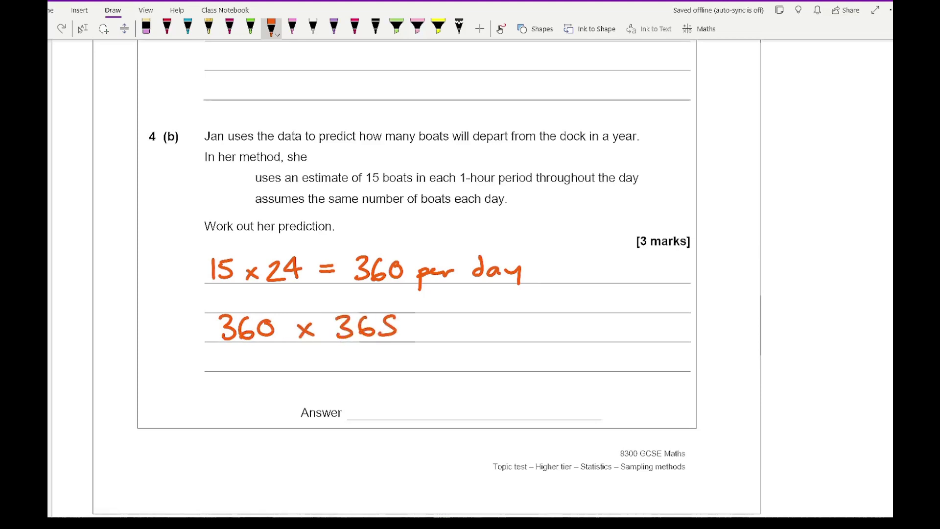
{"action": "left_click_drag", "start_coordinate": [431, 322], "coordinate": [462, 339]}
{"action": "mouse_move", "coordinate": [471, 317]}
{"action": "left_mouse_down"}
{"action": "mouse_move", "coordinate": [483, 328]}
{"action": "mouse_move", "coordinate": [473, 338]}
{"action": "mouse_move", "coordinate": [530, 331]}
{"action": "left_mouse_up"}
{"action": "mouse_move", "coordinate": [522, 319]}
{"action": "left_mouse_down"}
{"action": "mouse_move", "coordinate": [522, 339]}
{"action": "mouse_move", "coordinate": [540, 320]}
{"action": "mouse_move", "coordinate": [564, 320]}
{"action": "left_mouse_up"}
Write the yearly prediction 1314000 on the Answer line, double-underlined.
{"action": "mouse_move", "coordinate": [407, 399]}
{"action": "left_mouse_down"}
{"action": "mouse_move", "coordinate": [408, 420]}
{"action": "mouse_move", "coordinate": [443, 421]}
{"action": "left_mouse_up"}
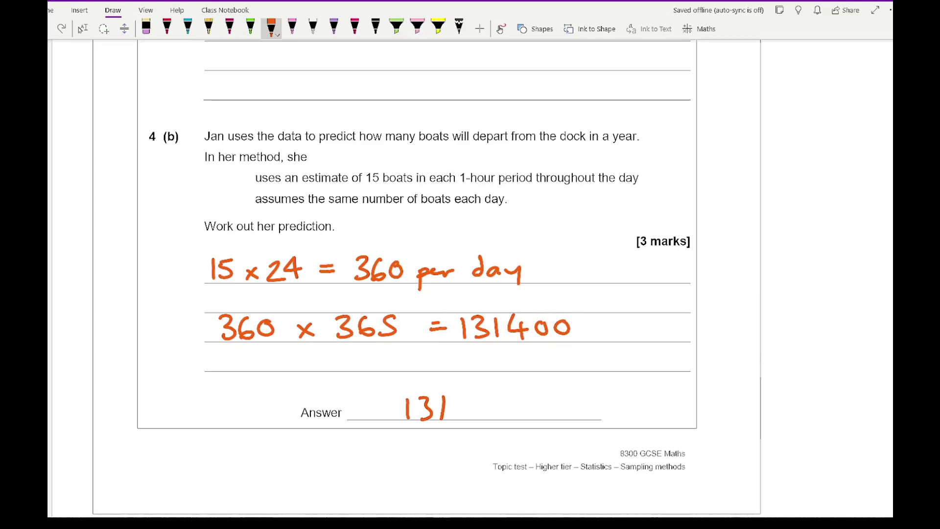
{"action": "left_click_drag", "start_coordinate": [471, 392], "coordinate": [472, 416]}
{"action": "mouse_move", "coordinate": [466, 391]}
{"action": "left_mouse_down"}
{"action": "mouse_move", "coordinate": [480, 410]}
{"action": "mouse_move", "coordinate": [491, 397]}
{"action": "mouse_move", "coordinate": [529, 398]}
{"action": "mouse_move", "coordinate": [545, 432]}
{"action": "left_mouse_up"}
{"action": "left_click_drag", "start_coordinate": [581, 405], "coordinate": [559, 435]}
{"action": "left_click", "coordinate": [81, 28]}
Tick the 'Her prediction is too high' box for 4(c) in orange ink.
{"action": "scroll", "coordinate": [361, 219], "scroll_direction": "down", "scroll_amount": 12}
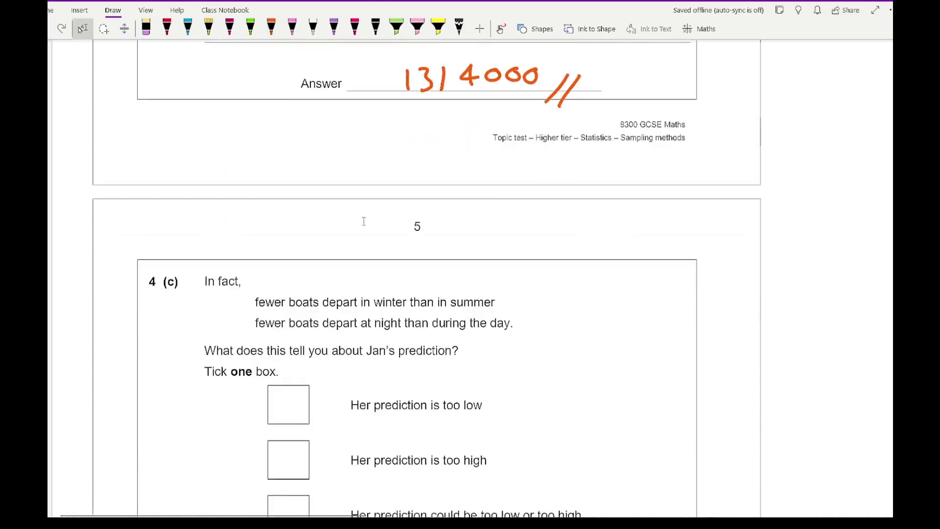
{"action": "scroll", "coordinate": [364, 221], "scroll_direction": "up", "scroll_amount": 1}
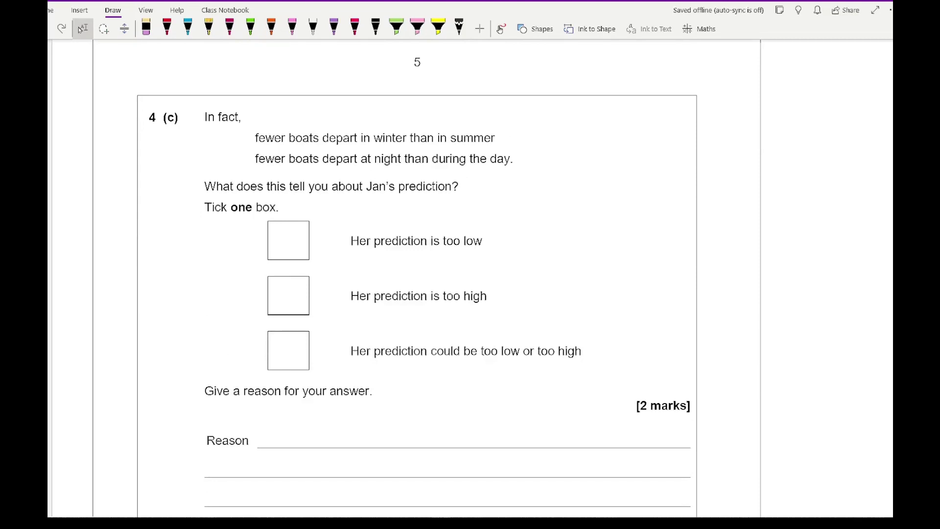
{"action": "left_click", "coordinate": [271, 28]}
{"action": "left_click_drag", "start_coordinate": [284, 293], "coordinate": [322, 276]}
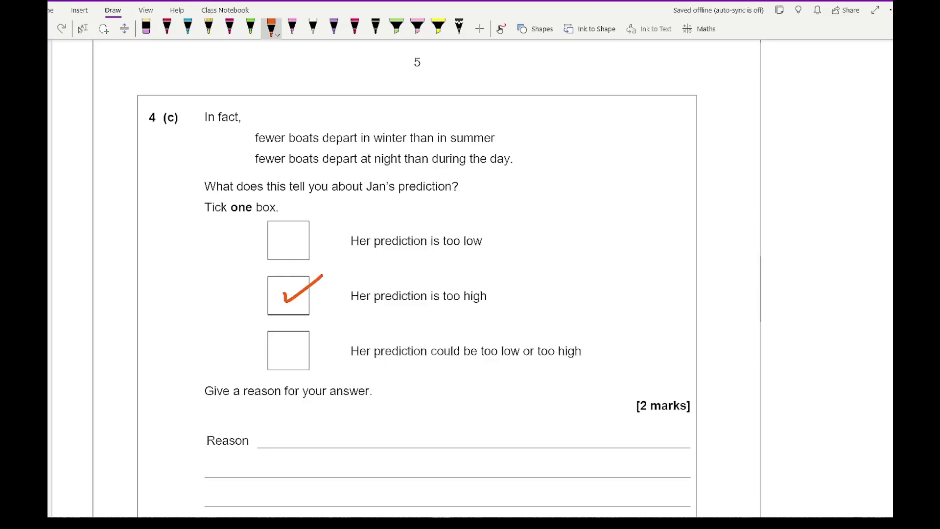
Start the first bullet reason: 'fewer departures in the'.
{"action": "scroll", "coordinate": [305, 334], "scroll_direction": "down", "scroll_amount": 3}
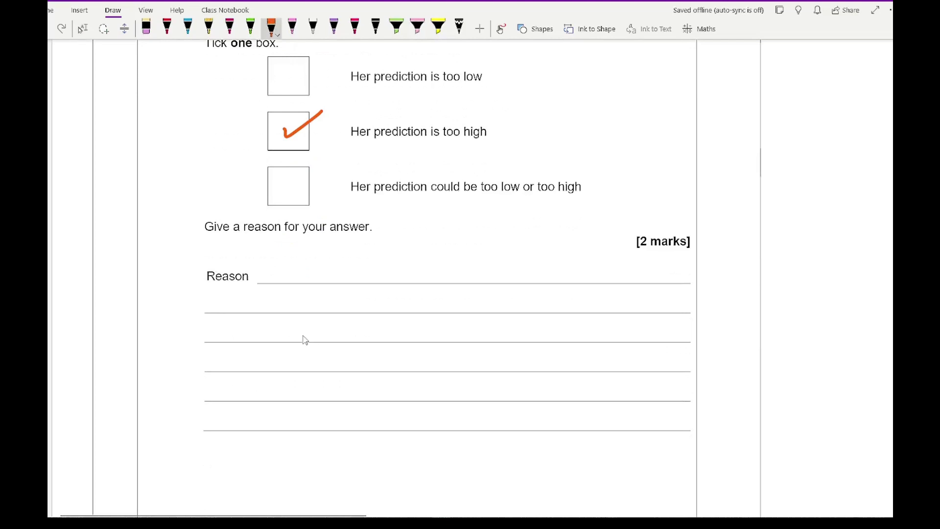
{"action": "left_click", "coordinate": [264, 269]}
{"action": "mouse_move", "coordinate": [292, 256]}
{"action": "left_mouse_down"}
{"action": "mouse_move", "coordinate": [285, 289]}
{"action": "mouse_move", "coordinate": [326, 269]}
{"action": "mouse_move", "coordinate": [346, 278]}
{"action": "left_mouse_up"}
{"action": "mouse_move", "coordinate": [347, 277]}
{"action": "left_mouse_down"}
{"action": "mouse_move", "coordinate": [358, 270]}
{"action": "mouse_move", "coordinate": [375, 280]}
{"action": "left_mouse_up"}
{"action": "mouse_move", "coordinate": [387, 278]}
{"action": "left_mouse_down"}
{"action": "mouse_move", "coordinate": [395, 258]}
{"action": "mouse_move", "coordinate": [403, 272]}
{"action": "left_mouse_up"}
{"action": "mouse_move", "coordinate": [406, 269]}
{"action": "left_mouse_down"}
{"action": "mouse_move", "coordinate": [409, 289]}
{"action": "mouse_move", "coordinate": [446, 256]}
{"action": "mouse_move", "coordinate": [443, 278]}
{"action": "left_mouse_up"}
{"action": "left_click_drag", "start_coordinate": [447, 266], "coordinate": [473, 265]}
{"action": "left_click_drag", "start_coordinate": [475, 272], "coordinate": [519, 278]}
{"action": "left_click_drag", "start_coordinate": [524, 277], "coordinate": [572, 263]}
{"action": "mouse_move", "coordinate": [561, 261]}
{"action": "left_mouse_down"}
{"action": "mouse_move", "coordinate": [564, 278]}
{"action": "mouse_move", "coordinate": [584, 278]}
{"action": "left_mouse_up"}
{"action": "left_click_drag", "start_coordinate": [585, 275], "coordinate": [597, 278]}
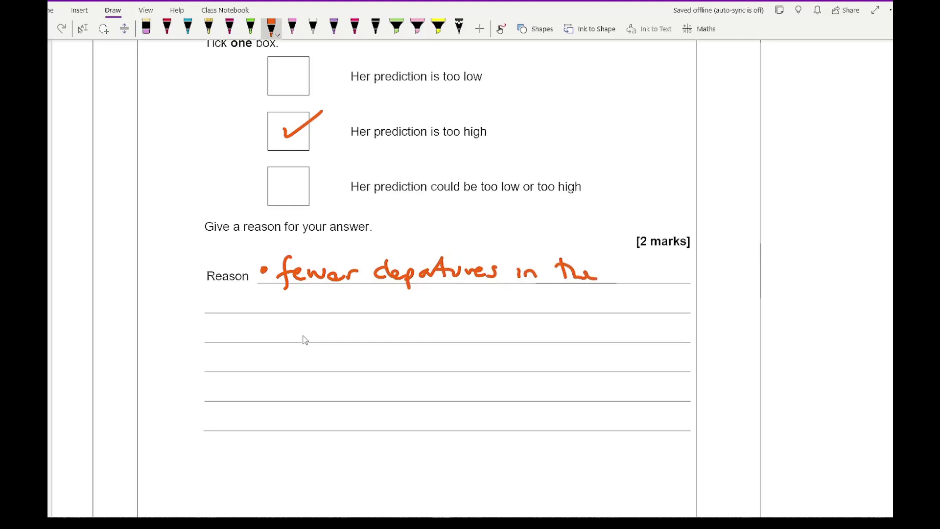
Complete the first reason with 'winter than in the summer'.
{"action": "left_click_drag", "start_coordinate": [292, 300], "coordinate": [312, 311]}
{"action": "left_click_drag", "start_coordinate": [317, 303], "coordinate": [338, 311]}
{"action": "left_click_drag", "start_coordinate": [340, 307], "coordinate": [390, 311]}
{"action": "left_click", "coordinate": [390, 293]}
{"action": "left_click_drag", "start_coordinate": [395, 294], "coordinate": [426, 312]}
{"action": "left_click_drag", "start_coordinate": [426, 305], "coordinate": [482, 311]}
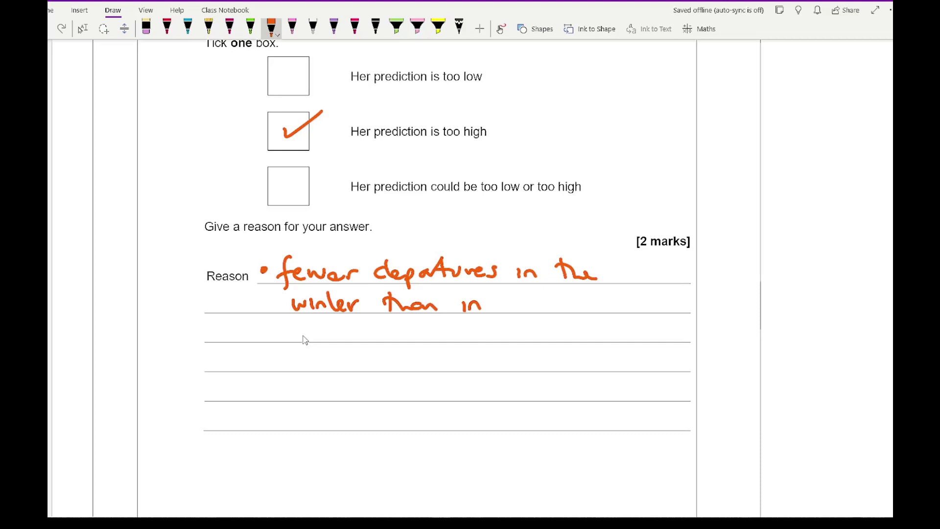
{"action": "mouse_move", "coordinate": [511, 292]}
{"action": "left_mouse_down"}
{"action": "mouse_move", "coordinate": [514, 311]}
{"action": "mouse_move", "coordinate": [521, 297]}
{"action": "left_mouse_up"}
{"action": "left_click_drag", "start_coordinate": [518, 303], "coordinate": [531, 311]}
{"action": "left_click_drag", "start_coordinate": [533, 307], "coordinate": [570, 309]}
{"action": "left_click_drag", "start_coordinate": [578, 299], "coordinate": [647, 308]}
{"action": "left_click_drag", "start_coordinate": [647, 309], "coordinate": [656, 296]}
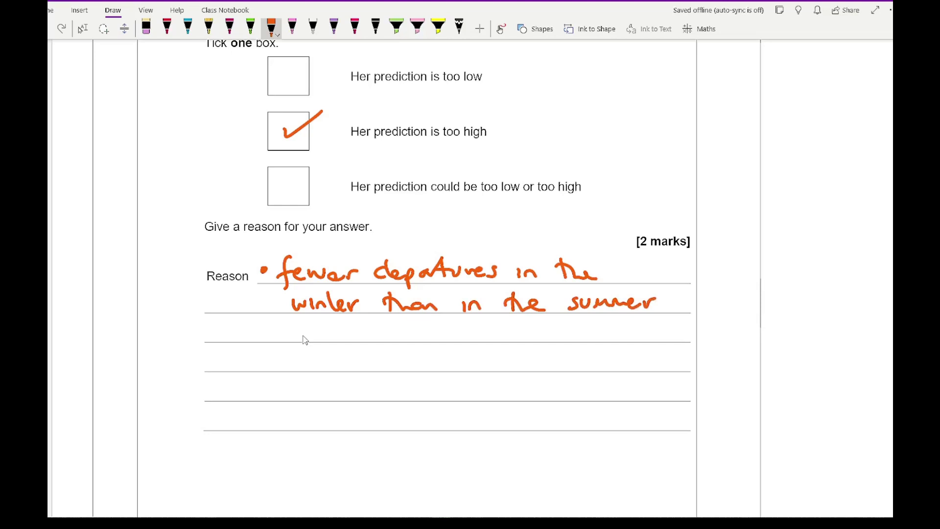
Add a second bullet reason: 'fewer departures at night'.
{"action": "left_click", "coordinate": [267, 336]}
{"action": "mouse_move", "coordinate": [294, 323]}
{"action": "left_mouse_down"}
{"action": "mouse_move", "coordinate": [285, 353]}
{"action": "mouse_move", "coordinate": [294, 336]}
{"action": "left_mouse_up"}
{"action": "left_click_drag", "start_coordinate": [294, 338], "coordinate": [384, 340]}
{"action": "left_click_drag", "start_coordinate": [405, 320], "coordinate": [413, 339]}
{"action": "mouse_move", "coordinate": [417, 333]}
{"action": "left_mouse_down"}
{"action": "mouse_move", "coordinate": [420, 352]}
{"action": "mouse_move", "coordinate": [428, 334]}
{"action": "left_mouse_up"}
{"action": "mouse_move", "coordinate": [437, 332]}
{"action": "left_mouse_down"}
{"action": "mouse_move", "coordinate": [439, 341]}
{"action": "mouse_move", "coordinate": [452, 327]}
{"action": "left_mouse_up"}
{"action": "mouse_move", "coordinate": [456, 323]}
{"action": "left_mouse_down"}
{"action": "mouse_move", "coordinate": [470, 338]}
{"action": "mouse_move", "coordinate": [501, 339]}
{"action": "left_mouse_up"}
{"action": "mouse_move", "coordinate": [509, 329]}
{"action": "left_mouse_down"}
{"action": "mouse_move", "coordinate": [504, 342]}
{"action": "mouse_move", "coordinate": [545, 343]}
{"action": "left_mouse_up"}
{"action": "left_click_drag", "start_coordinate": [537, 333], "coordinate": [594, 341]}
{"action": "mouse_move", "coordinate": [599, 333]}
{"action": "left_mouse_down"}
{"action": "mouse_move", "coordinate": [616, 351]}
{"action": "mouse_move", "coordinate": [637, 340]}
{"action": "left_mouse_up"}
{"action": "mouse_move", "coordinate": [642, 320]}
{"action": "left_mouse_down"}
{"action": "mouse_move", "coordinate": [644, 340]}
{"action": "mouse_move", "coordinate": [649, 326]}
{"action": "left_mouse_up"}
Finish the second reason with 'than during the day'.
{"action": "mouse_move", "coordinate": [306, 349]}
{"action": "left_mouse_down"}
{"action": "mouse_move", "coordinate": [308, 368]}
{"action": "mouse_move", "coordinate": [313, 355]}
{"action": "left_mouse_up"}
{"action": "left_click_drag", "start_coordinate": [309, 356], "coordinate": [333, 369]}
{"action": "left_click_drag", "start_coordinate": [338, 362], "coordinate": [353, 368]}
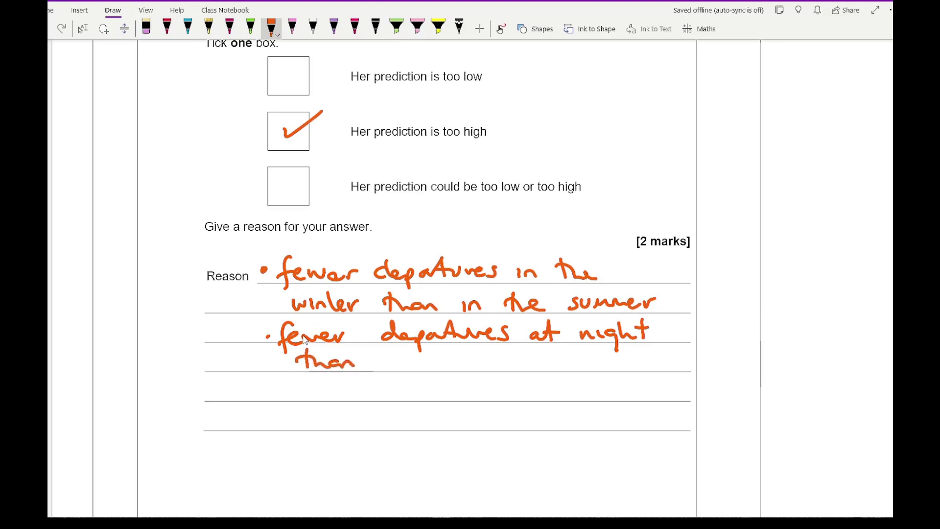
{"action": "mouse_move", "coordinate": [390, 358]}
{"action": "left_mouse_down"}
{"action": "mouse_move", "coordinate": [392, 371]}
{"action": "mouse_move", "coordinate": [422, 361]}
{"action": "left_mouse_up"}
{"action": "left_click_drag", "start_coordinate": [425, 361], "coordinate": [426, 370]}
{"action": "left_click_drag", "start_coordinate": [431, 370], "coordinate": [455, 383]}
{"action": "left_click_drag", "start_coordinate": [494, 347], "coordinate": [493, 365]}
{"action": "left_click_drag", "start_coordinate": [487, 356], "coordinate": [523, 365]}
{"action": "mouse_move", "coordinate": [517, 361]}
{"action": "left_mouse_down"}
{"action": "mouse_move", "coordinate": [533, 365]}
{"action": "mouse_move", "coordinate": [573, 347]}
{"action": "mouse_move", "coordinate": [593, 367]}
{"action": "left_mouse_up"}
{"action": "mouse_move", "coordinate": [593, 363]}
{"action": "left_mouse_down"}
{"action": "mouse_move", "coordinate": [610, 359]}
{"action": "mouse_move", "coordinate": [610, 379]}
{"action": "left_mouse_up"}
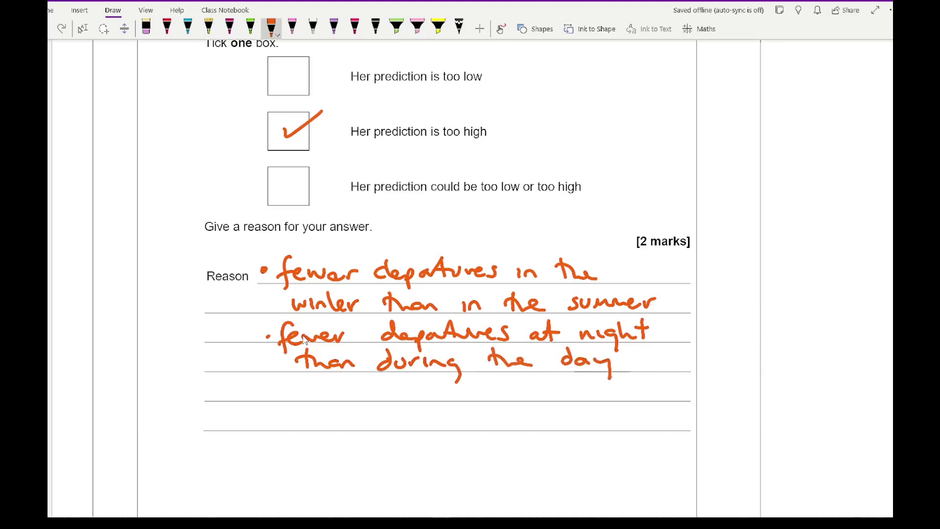
Add a third bullet reason beginning 'Actual numbers are'.
{"action": "left_click", "coordinate": [276, 421]}
{"action": "mouse_move", "coordinate": [291, 432]}
{"action": "left_mouse_down"}
{"action": "mouse_move", "coordinate": [296, 408]}
{"action": "mouse_move", "coordinate": [308, 431]}
{"action": "left_mouse_up"}
{"action": "left_click_drag", "start_coordinate": [317, 422], "coordinate": [308, 429]}
{"action": "left_click_drag", "start_coordinate": [320, 403], "coordinate": [324, 429]}
{"action": "mouse_move", "coordinate": [329, 422]}
{"action": "left_mouse_down"}
{"action": "mouse_move", "coordinate": [341, 415]}
{"action": "mouse_move", "coordinate": [353, 428]}
{"action": "left_mouse_up"}
{"action": "mouse_move", "coordinate": [349, 421]}
{"action": "left_mouse_down"}
{"action": "mouse_move", "coordinate": [368, 405]}
{"action": "mouse_move", "coordinate": [384, 426]}
{"action": "left_mouse_up"}
{"action": "left_click_drag", "start_coordinate": [402, 428], "coordinate": [430, 426]}
{"action": "mouse_move", "coordinate": [433, 428]}
{"action": "left_mouse_down"}
{"action": "mouse_move", "coordinate": [447, 421]}
{"action": "mouse_move", "coordinate": [452, 429]}
{"action": "left_mouse_up"}
{"action": "mouse_move", "coordinate": [456, 410]}
{"action": "left_mouse_down"}
{"action": "mouse_move", "coordinate": [458, 428]}
{"action": "mouse_move", "coordinate": [489, 421]}
{"action": "left_mouse_up"}
{"action": "mouse_move", "coordinate": [491, 419]}
{"action": "left_mouse_down"}
{"action": "mouse_move", "coordinate": [498, 431]}
{"action": "mouse_move", "coordinate": [593, 416]}
{"action": "mouse_move", "coordinate": [609, 425]}
{"action": "left_mouse_up"}
Finish the third reason with 'not given.' and scroll down to question 5.
{"action": "mouse_move", "coordinate": [613, 405]}
{"action": "left_mouse_down"}
{"action": "mouse_move", "coordinate": [612, 430]}
{"action": "mouse_move", "coordinate": [621, 415]}
{"action": "left_mouse_up"}
{"action": "left_click_drag", "start_coordinate": [590, 451], "coordinate": [593, 471]}
{"action": "mouse_move", "coordinate": [604, 446]}
{"action": "left_mouse_down"}
{"action": "mouse_move", "coordinate": [608, 456]}
{"action": "mouse_move", "coordinate": [638, 449]}
{"action": "mouse_move", "coordinate": [656, 457]}
{"action": "left_mouse_up"}
{"action": "left_click", "coordinate": [669, 459]}
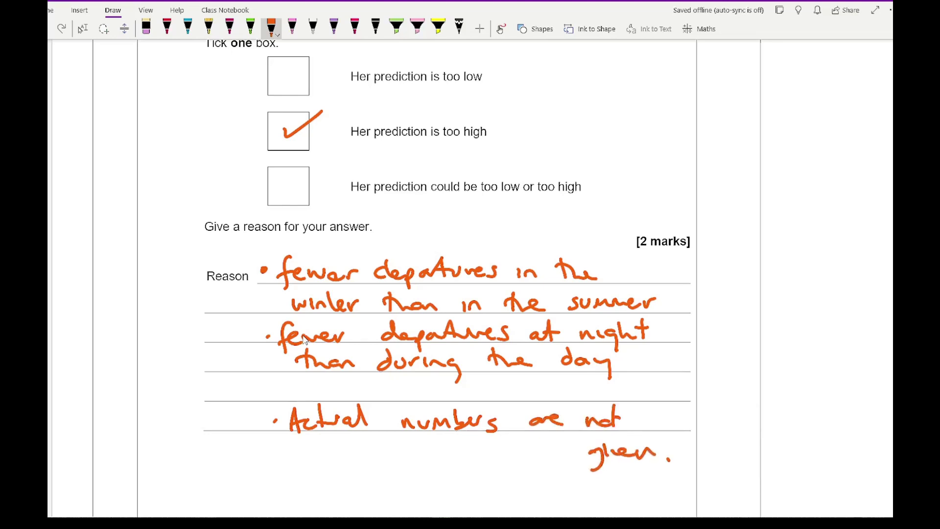
{"action": "key", "text": "Escape"}
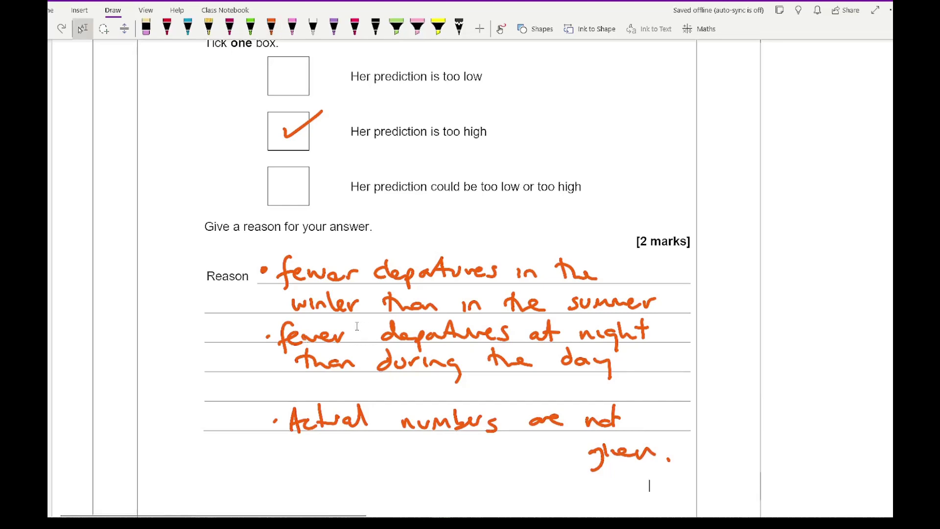
{"action": "scroll", "coordinate": [357, 326], "scroll_direction": "down", "scroll_amount": 10}
{"action": "scroll", "coordinate": [357, 326], "scroll_direction": "down", "scroll_amount": 3}
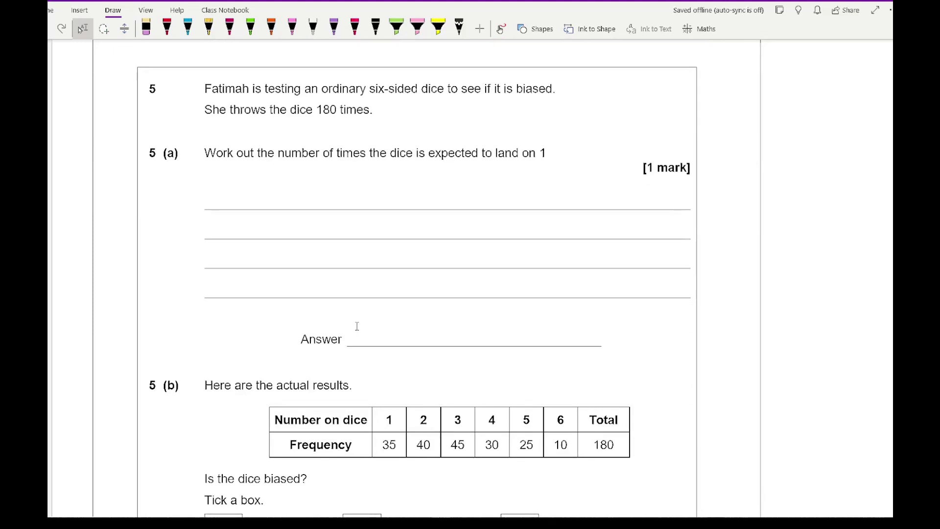
In orange ink, underline 180, write '(1/6) × 180 = 30' and answer 30 for 5(a).
{"action": "key", "text": "alt+d"}
{"action": "key", "text": "p"}
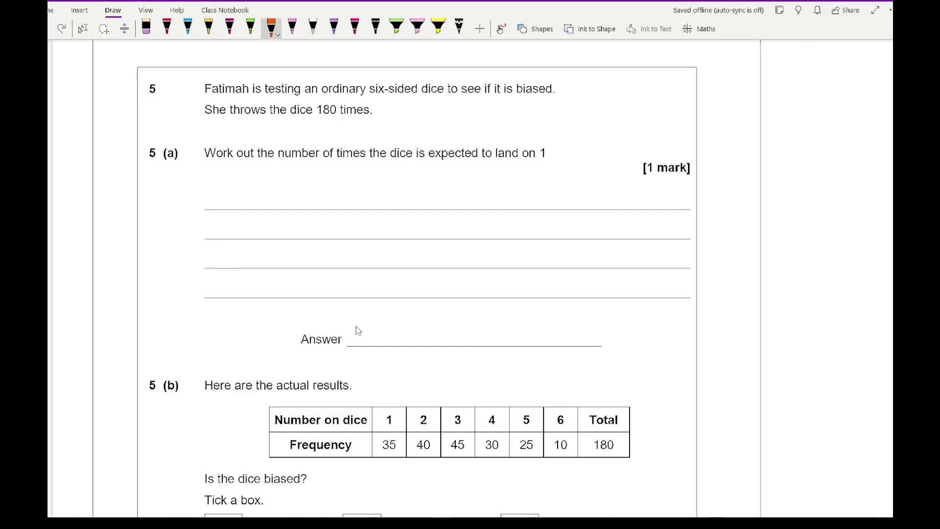
{"action": "left_click_drag", "start_coordinate": [226, 176], "coordinate": [223, 207]}
{"action": "left_click_drag", "start_coordinate": [238, 169], "coordinate": [238, 183]}
{"action": "mouse_move", "coordinate": [228, 189]}
{"action": "left_mouse_down"}
{"action": "mouse_move", "coordinate": [247, 188]}
{"action": "mouse_move", "coordinate": [236, 202]}
{"action": "mouse_move", "coordinate": [257, 213]}
{"action": "mouse_move", "coordinate": [297, 195]}
{"action": "mouse_move", "coordinate": [282, 200]}
{"action": "left_mouse_up"}
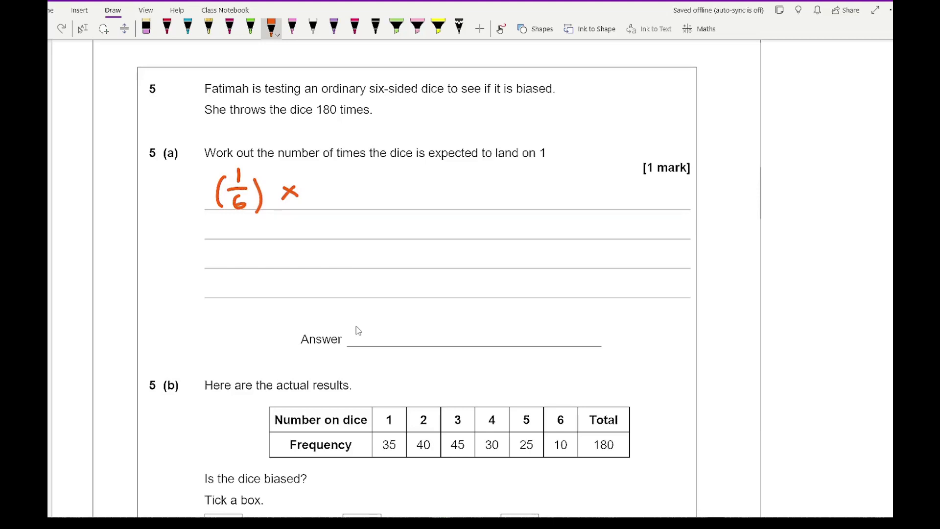
{"action": "left_click_drag", "start_coordinate": [317, 124], "coordinate": [343, 121]}
{"action": "left_click_drag", "start_coordinate": [315, 182], "coordinate": [315, 201]}
{"action": "mouse_move", "coordinate": [337, 183]}
{"action": "left_mouse_down"}
{"action": "mouse_move", "coordinate": [331, 201]}
{"action": "mouse_move", "coordinate": [337, 184]}
{"action": "left_mouse_up"}
{"action": "left_click_drag", "start_coordinate": [351, 183], "coordinate": [349, 184]}
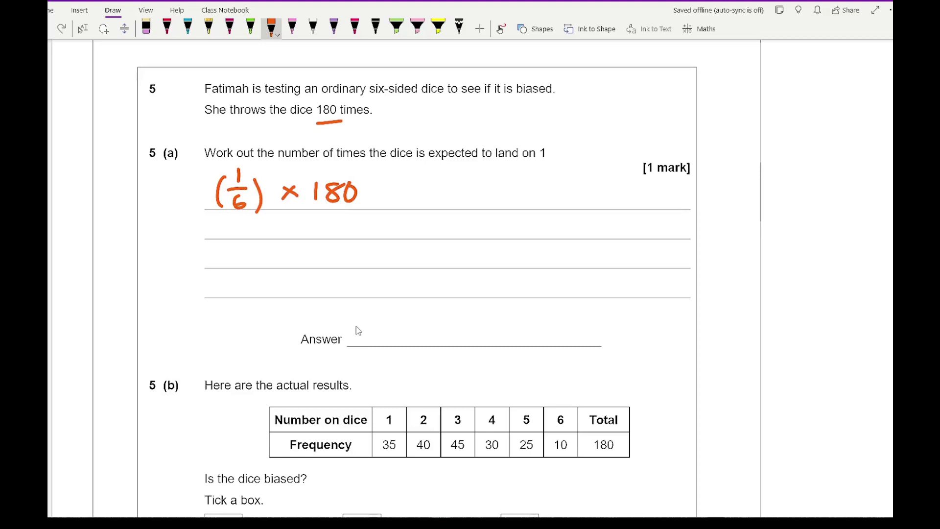
{"action": "left_click_drag", "start_coordinate": [408, 187], "coordinate": [420, 187]}
{"action": "mouse_move", "coordinate": [407, 195]}
{"action": "left_mouse_down"}
{"action": "mouse_move", "coordinate": [441, 190]}
{"action": "mouse_move", "coordinate": [432, 202]}
{"action": "left_mouse_up"}
{"action": "left_click_drag", "start_coordinate": [460, 182], "coordinate": [459, 182]}
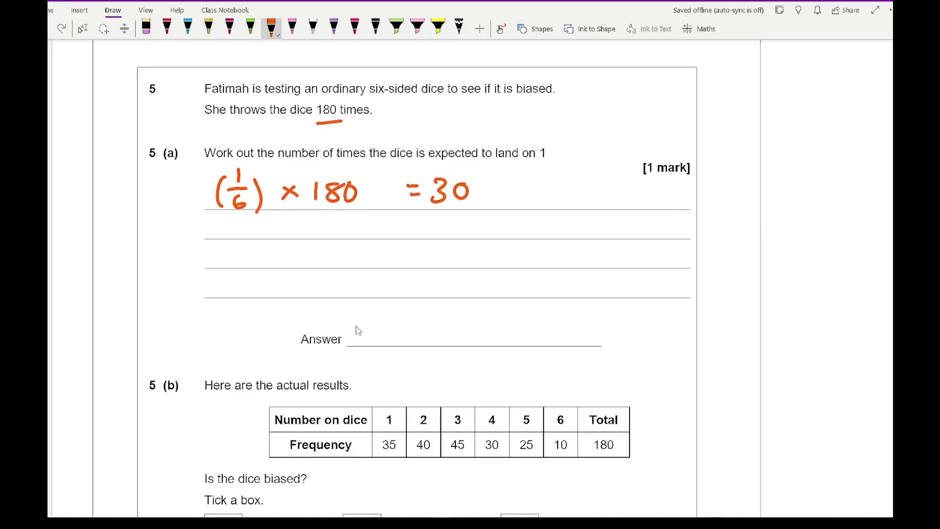
{"action": "mouse_move", "coordinate": [421, 316]}
{"action": "left_mouse_down"}
{"action": "mouse_move", "coordinate": [420, 343]}
{"action": "mouse_move", "coordinate": [451, 321]}
{"action": "mouse_move", "coordinate": [462, 351]}
{"action": "left_mouse_up"}
{"action": "left_click_drag", "start_coordinate": [482, 329], "coordinate": [471, 352]}
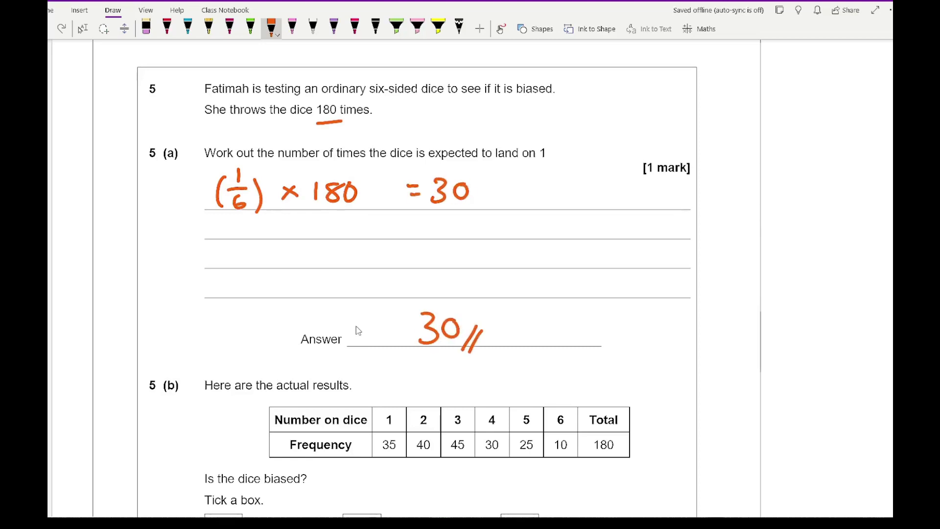
Tick the Yes box in 5(b) to say the dice is biased.
{"action": "scroll", "coordinate": [358, 330], "scroll_direction": "down", "scroll_amount": 5}
{"action": "key", "text": "Escape"}
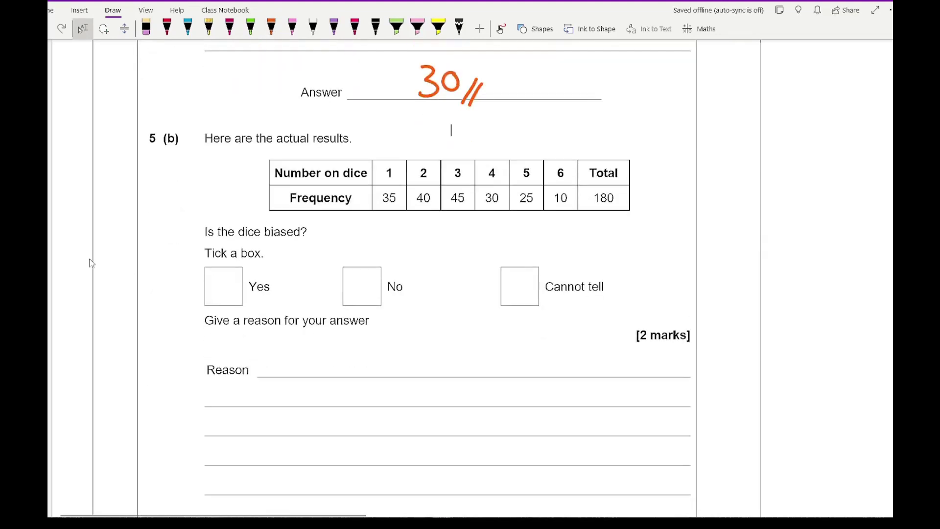
{"action": "left_click", "coordinate": [271, 28]}
{"action": "left_click_drag", "start_coordinate": [219, 283], "coordinate": [248, 268]}
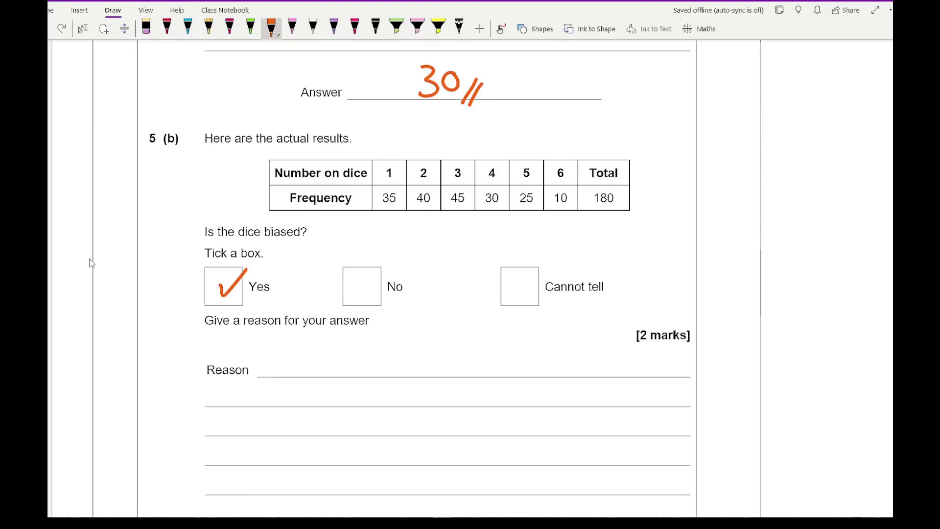
Write the reason '6 should be around 30 (its actually less)', underlining frequency 10.
{"action": "mouse_move", "coordinate": [278, 353]}
{"action": "left_mouse_down"}
{"action": "mouse_move", "coordinate": [270, 371]}
{"action": "mouse_move", "coordinate": [311, 376]}
{"action": "left_mouse_up"}
{"action": "mouse_move", "coordinate": [326, 354]}
{"action": "left_mouse_down"}
{"action": "mouse_move", "coordinate": [338, 375]}
{"action": "mouse_move", "coordinate": [363, 376]}
{"action": "mouse_move", "coordinate": [533, 365]}
{"action": "mouse_move", "coordinate": [535, 347]}
{"action": "mouse_move", "coordinate": [567, 370]}
{"action": "mouse_move", "coordinate": [588, 356]}
{"action": "left_mouse_up"}
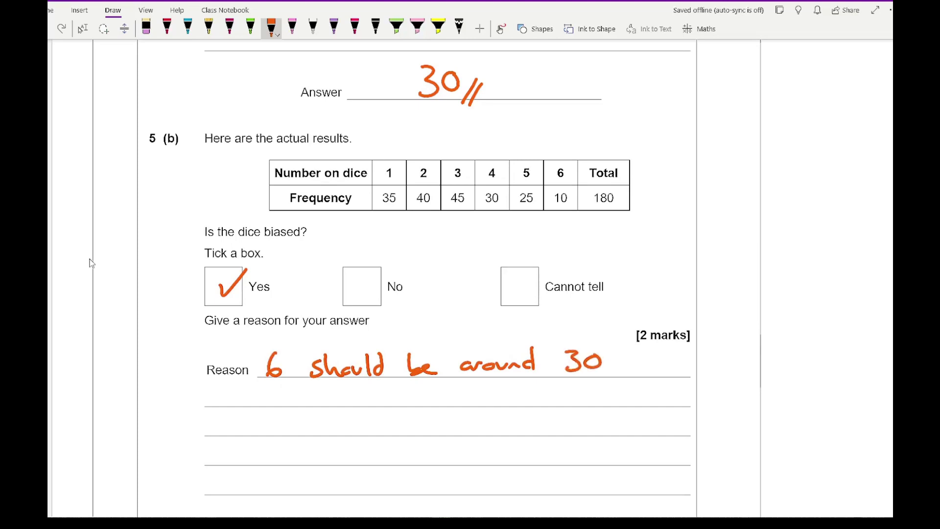
{"action": "left_click_drag", "start_coordinate": [552, 210], "coordinate": [577, 207]}
{"action": "mouse_move", "coordinate": [359, 385]}
{"action": "left_mouse_down"}
{"action": "mouse_move", "coordinate": [356, 409]}
{"action": "mouse_move", "coordinate": [376, 405]}
{"action": "left_mouse_up"}
{"action": "mouse_move", "coordinate": [370, 395]}
{"action": "left_mouse_down"}
{"action": "mouse_move", "coordinate": [381, 394]}
{"action": "mouse_move", "coordinate": [383, 405]}
{"action": "left_mouse_up"}
{"action": "left_click_drag", "start_coordinate": [426, 395], "coordinate": [423, 401]}
{"action": "mouse_move", "coordinate": [450, 381]}
{"action": "left_mouse_down"}
{"action": "mouse_move", "coordinate": [449, 401]}
{"action": "mouse_move", "coordinate": [458, 391]}
{"action": "left_mouse_up"}
{"action": "left_click_drag", "start_coordinate": [460, 392], "coordinate": [484, 401]}
{"action": "left_click_drag", "start_coordinate": [489, 380], "coordinate": [497, 401]}
{"action": "mouse_move", "coordinate": [499, 392]}
{"action": "left_mouse_down"}
{"action": "mouse_move", "coordinate": [510, 407]}
{"action": "mouse_move", "coordinate": [552, 401]}
{"action": "left_mouse_up"}
{"action": "mouse_move", "coordinate": [568, 394]}
{"action": "left_mouse_down"}
{"action": "mouse_move", "coordinate": [559, 404]}
{"action": "mouse_move", "coordinate": [594, 403]}
{"action": "left_mouse_up"}
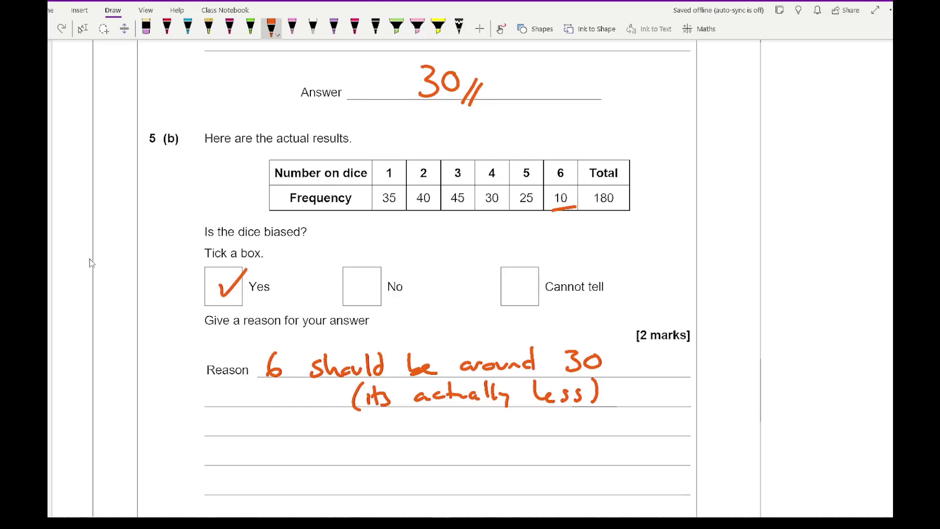
Add the second reason '2 & 3 appeared more than expected.'.
{"action": "mouse_move", "coordinate": [264, 444]}
{"action": "left_mouse_down"}
{"action": "mouse_move", "coordinate": [281, 442]}
{"action": "mouse_move", "coordinate": [284, 466]}
{"action": "mouse_move", "coordinate": [309, 446]}
{"action": "mouse_move", "coordinate": [313, 465]}
{"action": "left_mouse_up"}
{"action": "mouse_move", "coordinate": [389, 455]}
{"action": "left_mouse_down"}
{"action": "mouse_move", "coordinate": [391, 466]}
{"action": "mouse_move", "coordinate": [472, 455]}
{"action": "mouse_move", "coordinate": [489, 441]}
{"action": "mouse_move", "coordinate": [582, 458]}
{"action": "mouse_move", "coordinate": [618, 442]}
{"action": "left_mouse_up"}
{"action": "mouse_move", "coordinate": [605, 441]}
{"action": "left_mouse_down"}
{"action": "mouse_move", "coordinate": [609, 463]}
{"action": "mouse_move", "coordinate": [657, 461]}
{"action": "left_mouse_up"}
{"action": "mouse_move", "coordinate": [317, 488]}
{"action": "left_mouse_down"}
{"action": "mouse_move", "coordinate": [351, 493]}
{"action": "mouse_move", "coordinate": [354, 506]}
{"action": "mouse_move", "coordinate": [402, 484]}
{"action": "left_mouse_up"}
{"action": "mouse_move", "coordinate": [403, 490]}
{"action": "left_mouse_down"}
{"action": "mouse_move", "coordinate": [440, 492]}
{"action": "mouse_move", "coordinate": [434, 472]}
{"action": "left_mouse_up"}
{"action": "left_click", "coordinate": [461, 492]}
In orange ink, start the third reason below the answer lines: 'After 180 throws all frequencies'.
{"action": "scroll", "coordinate": [440, 274], "scroll_direction": "down", "scroll_amount": 3}
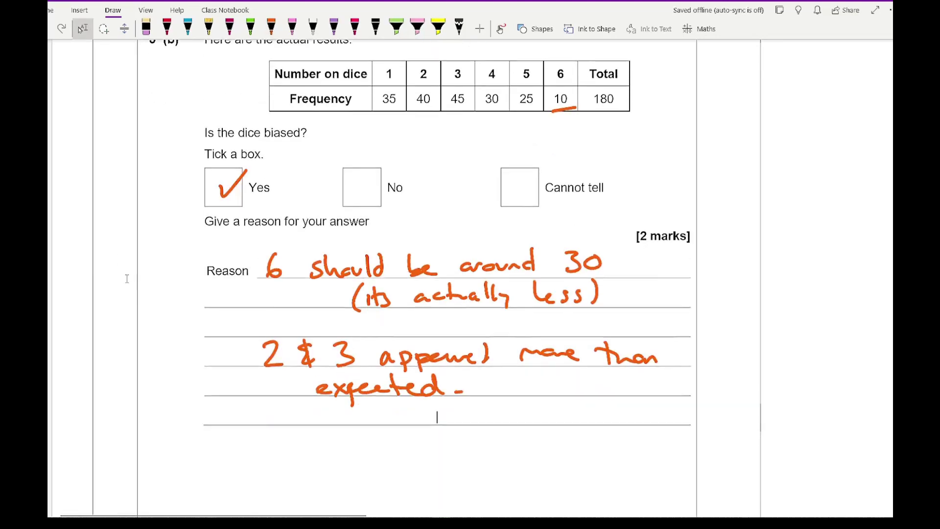
{"action": "left_click", "coordinate": [81, 29]}
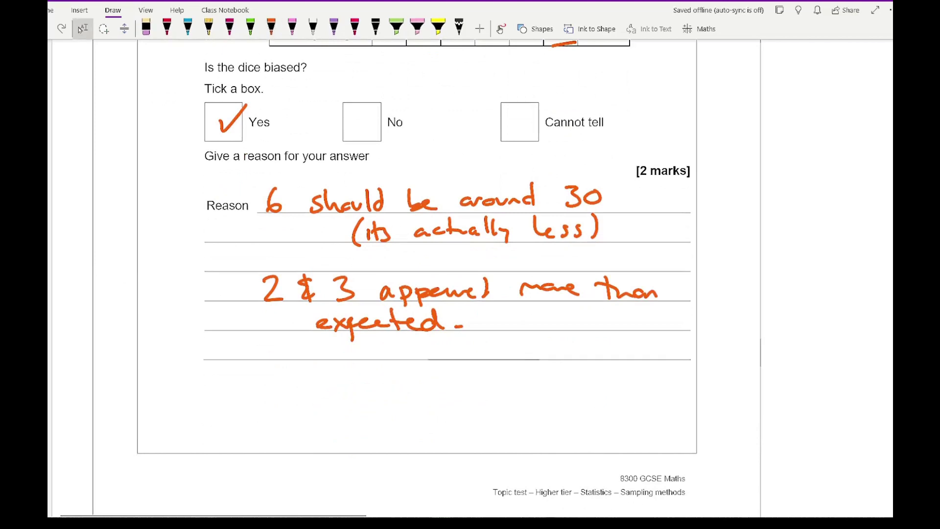
{"action": "mouse_move", "coordinate": [224, 373]}
{"action": "left_mouse_down"}
{"action": "mouse_move", "coordinate": [230, 392]}
{"action": "mouse_move", "coordinate": [268, 378]}
{"action": "left_mouse_up"}
{"action": "mouse_move", "coordinate": [295, 372]}
{"action": "left_mouse_down"}
{"action": "mouse_move", "coordinate": [297, 381]}
{"action": "mouse_move", "coordinate": [323, 369]}
{"action": "mouse_move", "coordinate": [358, 383]}
{"action": "left_mouse_up"}
{"action": "left_click_drag", "start_coordinate": [349, 373], "coordinate": [382, 385]}
{"action": "left_click_drag", "start_coordinate": [384, 379], "coordinate": [462, 384]}
{"action": "left_click_drag", "start_coordinate": [471, 362], "coordinate": [477, 383]}
{"action": "left_click_drag", "start_coordinate": [513, 357], "coordinate": [509, 391]}
{"action": "mouse_move", "coordinate": [495, 376]}
{"action": "left_mouse_down"}
{"action": "mouse_move", "coordinate": [542, 375]}
{"action": "mouse_move", "coordinate": [542, 392]}
{"action": "left_mouse_up"}
{"action": "left_click_drag", "start_coordinate": [546, 371], "coordinate": [628, 381]}
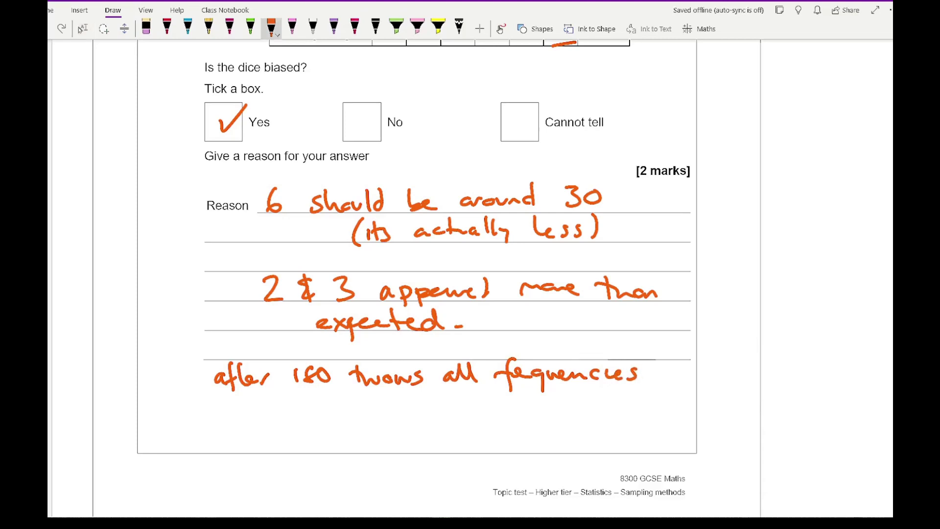
Finish the orange reason on the next line with 'should be approximately the same.'.
{"action": "mouse_move", "coordinate": [344, 402]}
{"action": "left_mouse_down"}
{"action": "mouse_move", "coordinate": [331, 419]}
{"action": "mouse_move", "coordinate": [351, 417]}
{"action": "left_mouse_up"}
{"action": "left_click_drag", "start_coordinate": [362, 407], "coordinate": [374, 417]}
{"action": "left_click_drag", "start_coordinate": [386, 393], "coordinate": [391, 416]}
{"action": "mouse_move", "coordinate": [400, 392]}
{"action": "left_mouse_down"}
{"action": "mouse_move", "coordinate": [402, 418]}
{"action": "mouse_move", "coordinate": [467, 409]}
{"action": "mouse_move", "coordinate": [492, 424]}
{"action": "mouse_move", "coordinate": [495, 412]}
{"action": "left_mouse_up"}
{"action": "mouse_move", "coordinate": [501, 401]}
{"action": "left_mouse_down"}
{"action": "mouse_move", "coordinate": [504, 424]}
{"action": "mouse_move", "coordinate": [512, 411]}
{"action": "left_mouse_up"}
{"action": "left_click_drag", "start_coordinate": [514, 403], "coordinate": [519, 414]}
{"action": "mouse_move", "coordinate": [529, 402]}
{"action": "left_mouse_down"}
{"action": "mouse_move", "coordinate": [522, 412]}
{"action": "mouse_move", "coordinate": [569, 414]}
{"action": "mouse_move", "coordinate": [591, 385]}
{"action": "mouse_move", "coordinate": [609, 409]}
{"action": "left_mouse_up"}
{"action": "left_click_drag", "start_coordinate": [613, 403], "coordinate": [630, 427]}
{"action": "left_click_drag", "start_coordinate": [648, 388], "coordinate": [646, 415]}
{"action": "mouse_move", "coordinate": [641, 401]}
{"action": "left_mouse_down"}
{"action": "mouse_move", "coordinate": [668, 418]}
{"action": "mouse_move", "coordinate": [631, 441]}
{"action": "mouse_move", "coordinate": [688, 440]}
{"action": "left_mouse_up"}
{"action": "left_click", "coordinate": [650, 431]}
{"action": "left_click_drag", "start_coordinate": [701, 435], "coordinate": [701, 443]}
{"action": "left_click", "coordinate": [81, 29]}
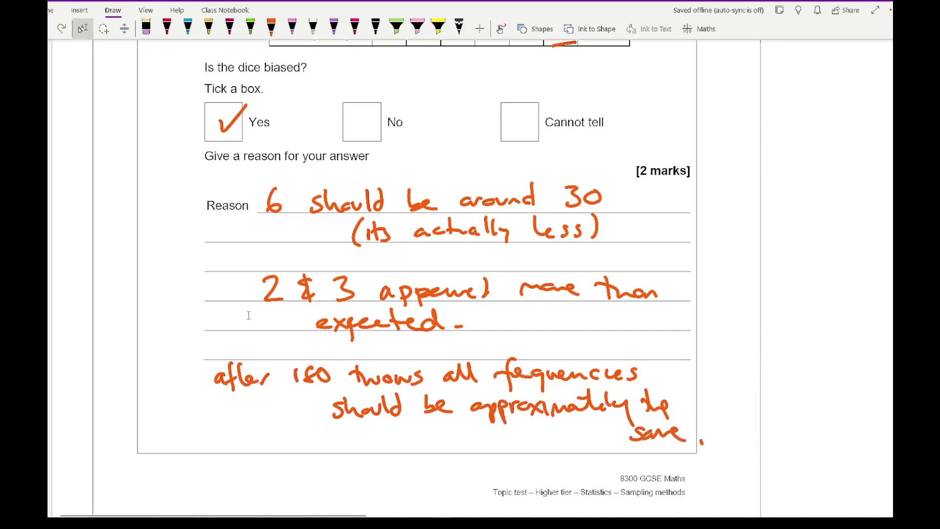
{"action": "scroll", "coordinate": [248, 315], "scroll_direction": "down", "scroll_amount": 6}
Highlight the repeated 151 values in the question 6 data in yellow.
{"action": "scroll", "coordinate": [282, 282], "scroll_direction": "down", "scroll_amount": 20}
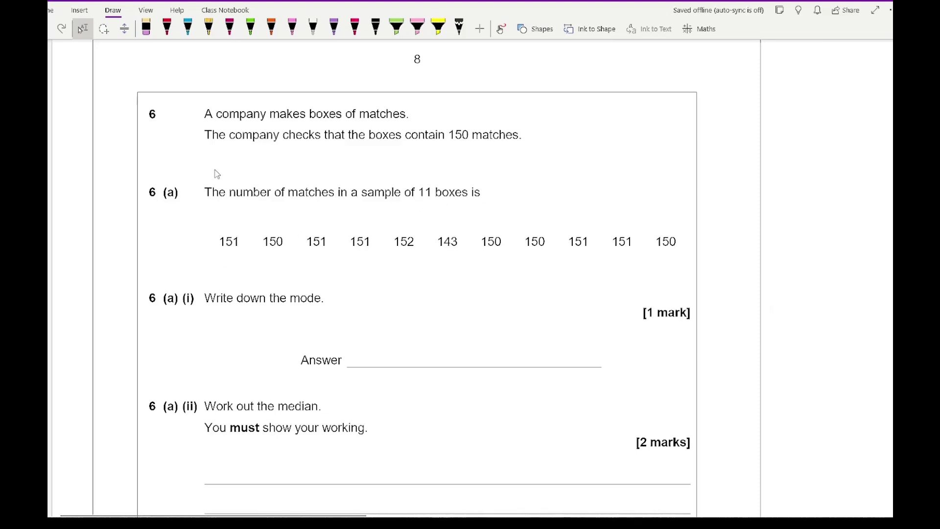
{"action": "left_click", "coordinate": [270, 27]}
{"action": "left_click", "coordinate": [439, 27]}
{"action": "left_click_drag", "start_coordinate": [307, 240], "coordinate": [378, 240]}
{"action": "left_click_drag", "start_coordinate": [567, 239], "coordinate": [638, 239]}
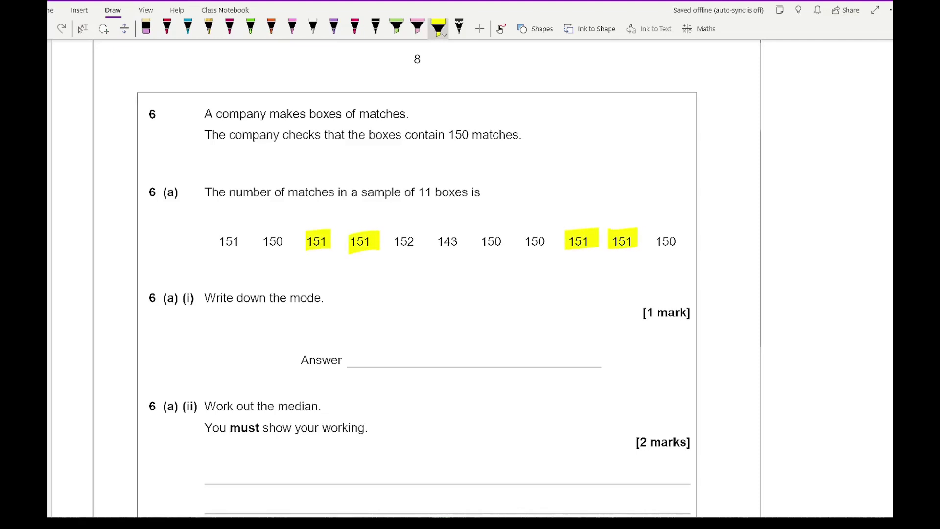
Write 151 in pink ink on the 6(a)(i) answer line as the mode.
{"action": "left_click", "coordinate": [292, 27]}
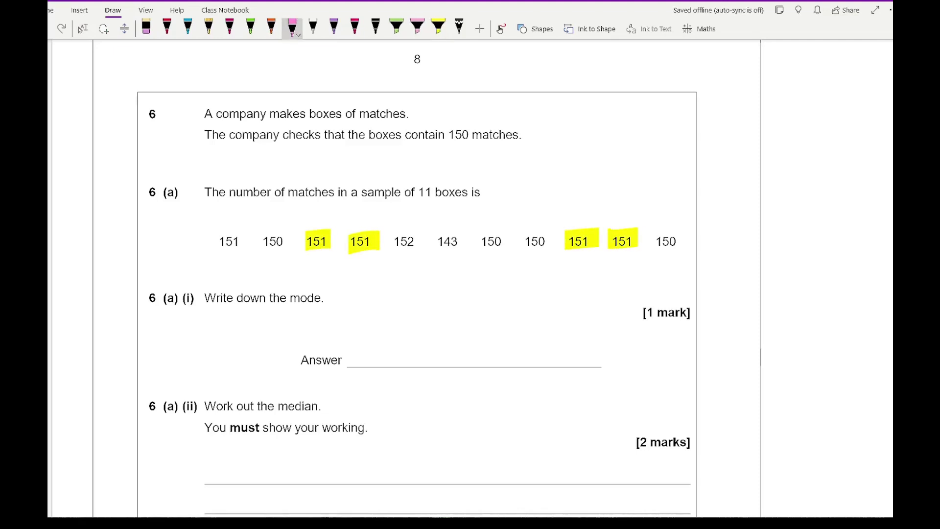
{"action": "left_click_drag", "start_coordinate": [413, 337], "coordinate": [413, 361]}
{"action": "left_click_drag", "start_coordinate": [442, 338], "coordinate": [425, 360]}
{"action": "left_click_drag", "start_coordinate": [454, 338], "coordinate": [454, 361]}
{"action": "left_click", "coordinate": [82, 28]}
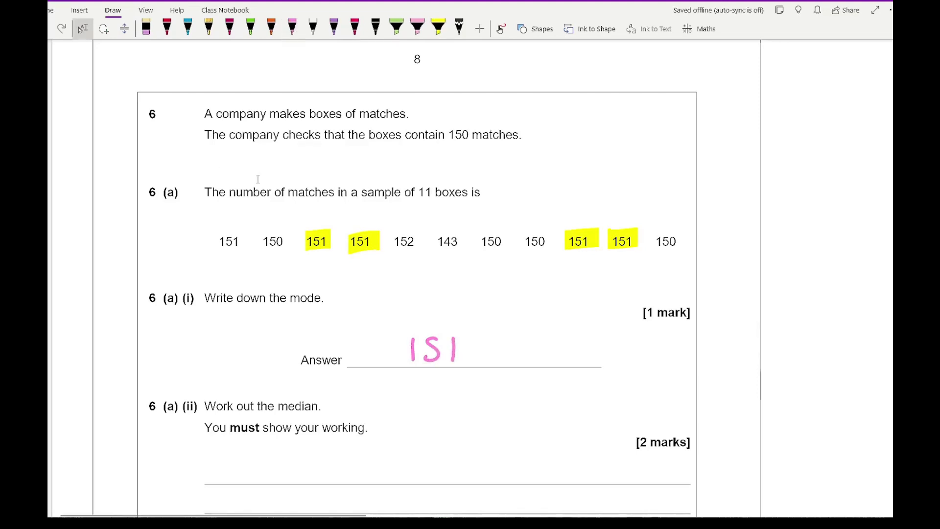
{"action": "scroll", "coordinate": [258, 180], "scroll_direction": "down", "scroll_amount": 2}
In pink ink, begin the ordered data list with 143 and 150.
{"action": "left_click", "coordinate": [293, 27]}
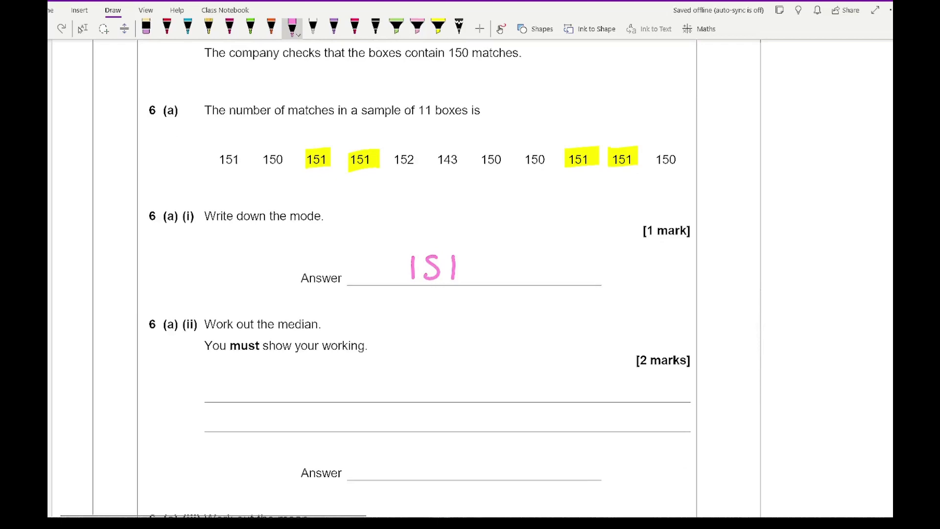
{"action": "left_click_drag", "start_coordinate": [167, 379], "coordinate": [166, 397]}
{"action": "left_click_drag", "start_coordinate": [172, 378], "coordinate": [177, 396]}
{"action": "mouse_move", "coordinate": [182, 378]}
{"action": "left_mouse_down"}
{"action": "mouse_move", "coordinate": [192, 380]}
{"action": "mouse_move", "coordinate": [184, 397]}
{"action": "mouse_move", "coordinate": [221, 392]}
{"action": "left_mouse_up"}
{"action": "left_click_drag", "start_coordinate": [236, 380], "coordinate": [229, 396]}
{"action": "mouse_move", "coordinate": [246, 381]}
{"action": "left_mouse_down"}
{"action": "mouse_move", "coordinate": [245, 394]}
{"action": "mouse_move", "coordinate": [270, 396]}
{"action": "left_mouse_up"}
{"action": "mouse_move", "coordinate": [288, 381]}
{"action": "left_mouse_down"}
{"action": "mouse_move", "coordinate": [279, 395]}
{"action": "mouse_move", "coordinate": [296, 387]}
{"action": "left_mouse_up"}
{"action": "scroll", "coordinate": [411, 279], "scroll_direction": "down", "scroll_amount": 3}
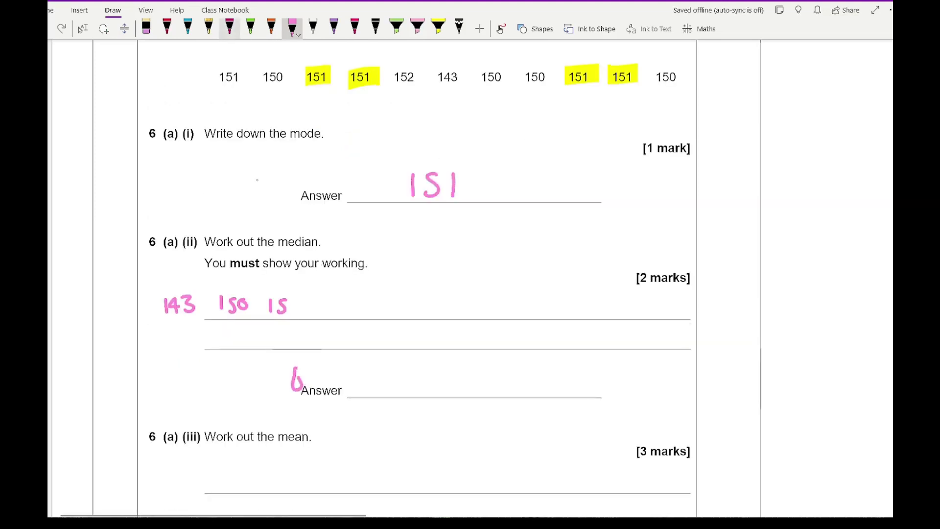
Highlight the first 151 in yellow and erase the stray pink mark beside Answer.
{"action": "left_click", "coordinate": [438, 27]}
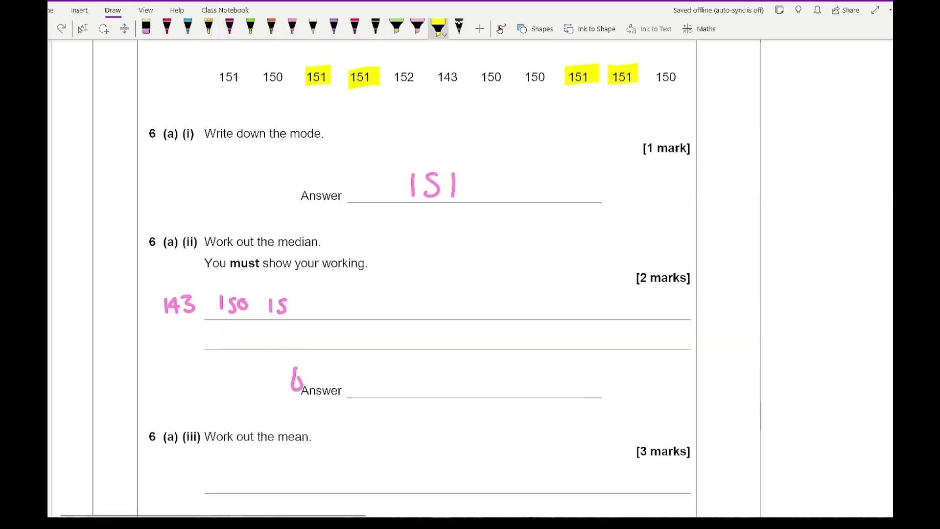
{"action": "left_click_drag", "start_coordinate": [214, 79], "coordinate": [244, 77]}
{"action": "left_click", "coordinate": [146, 27]}
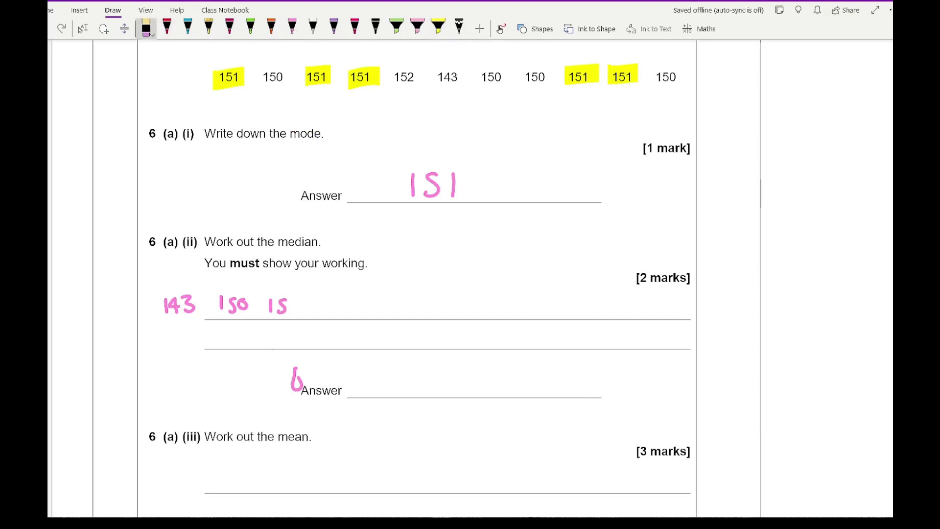
{"action": "left_click", "coordinate": [296, 379]}
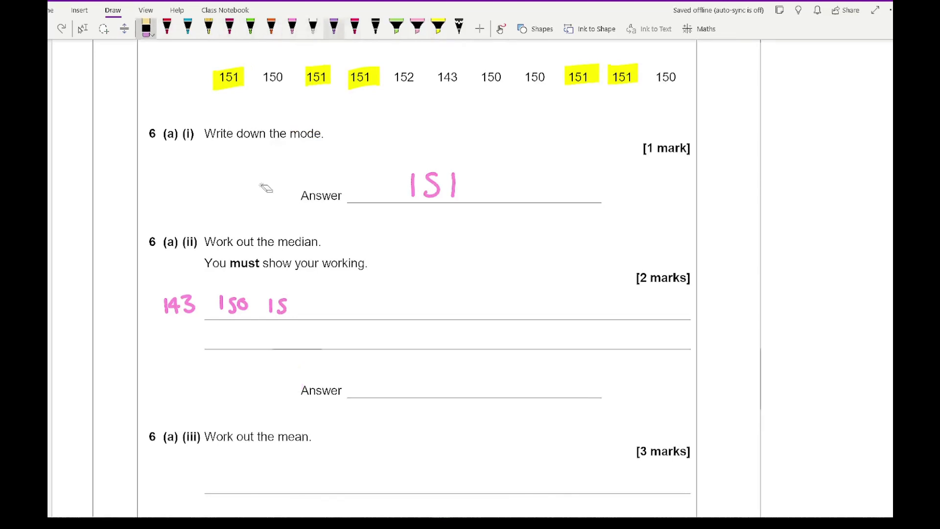
Continue the ordered list with the 150s and 151s, ending with 152.
{"action": "left_click", "coordinate": [293, 26]}
{"action": "mouse_move", "coordinate": [297, 303]}
{"action": "left_mouse_down"}
{"action": "mouse_move", "coordinate": [328, 313]}
{"action": "mouse_move", "coordinate": [395, 301]}
{"action": "mouse_move", "coordinate": [419, 310]}
{"action": "left_mouse_up"}
{"action": "left_click_drag", "start_coordinate": [433, 298], "coordinate": [426, 312]}
{"action": "mouse_move", "coordinate": [440, 296]}
{"action": "left_mouse_down"}
{"action": "mouse_move", "coordinate": [440, 311]}
{"action": "mouse_move", "coordinate": [468, 309]}
{"action": "left_mouse_up"}
{"action": "mouse_move", "coordinate": [484, 296]}
{"action": "left_mouse_down"}
{"action": "mouse_move", "coordinate": [476, 309]}
{"action": "mouse_move", "coordinate": [627, 316]}
{"action": "left_mouse_up"}
{"action": "left_click_drag", "start_coordinate": [642, 300], "coordinate": [633, 316]}
{"action": "left_click_drag", "start_coordinate": [650, 300], "coordinate": [649, 316]}
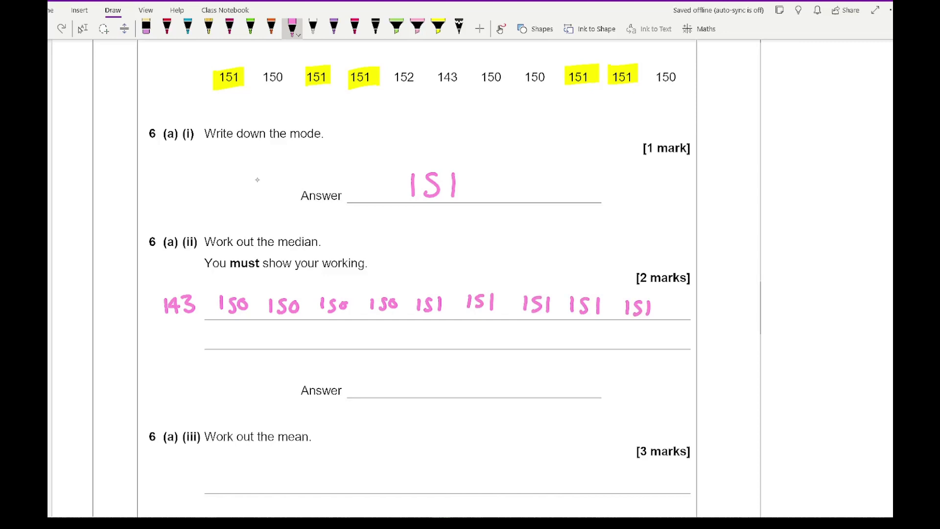
{"action": "left_click_drag", "start_coordinate": [683, 300], "coordinate": [682, 315]}
{"action": "left_click_drag", "start_coordinate": [701, 300], "coordinate": [691, 315]}
{"action": "left_click_drag", "start_coordinate": [705, 300], "coordinate": [722, 312]}
Circle the middle 151 and write 151 as the median answer, marked with a double slash.
{"action": "mouse_move", "coordinate": [449, 283]}
{"action": "left_mouse_down"}
{"action": "mouse_move", "coordinate": [416, 316]}
{"action": "mouse_move", "coordinate": [442, 283]}
{"action": "left_mouse_up"}
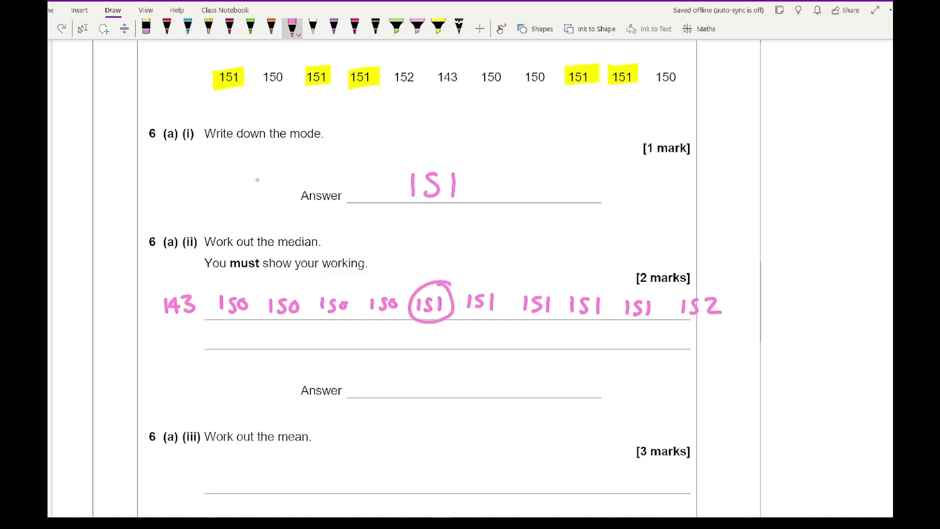
{"action": "mouse_move", "coordinate": [415, 374]}
{"action": "left_mouse_down"}
{"action": "mouse_move", "coordinate": [415, 396]}
{"action": "mouse_move", "coordinate": [463, 395]}
{"action": "mouse_move", "coordinate": [467, 415]}
{"action": "left_mouse_up"}
{"action": "left_click_drag", "start_coordinate": [497, 386], "coordinate": [478, 412]}
{"action": "key", "text": "Escape"}
Work the mean as 1650/11 and write 150 as the answer.
{"action": "scroll", "coordinate": [259, 180], "scroll_direction": "down", "scroll_amount": 5}
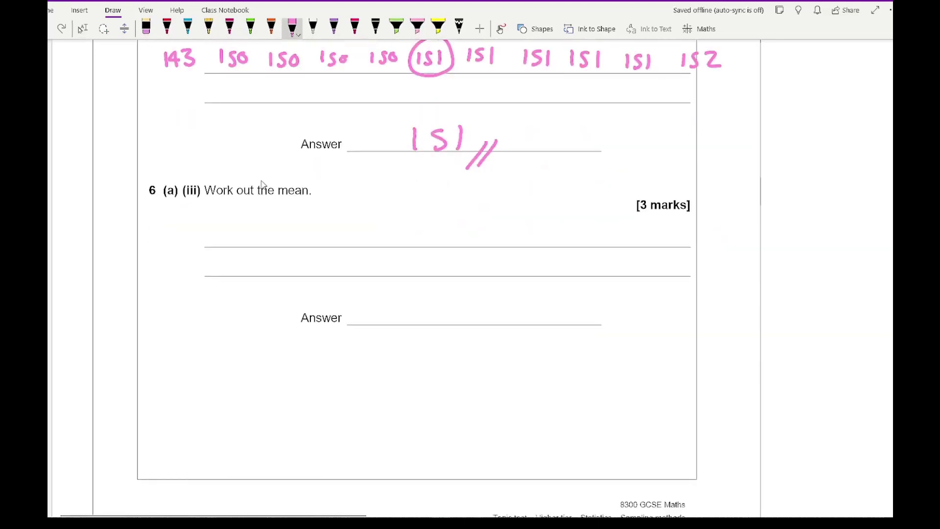
{"action": "mouse_move", "coordinate": [324, 206]}
{"action": "left_mouse_down"}
{"action": "mouse_move", "coordinate": [324, 228]}
{"action": "mouse_move", "coordinate": [378, 212]}
{"action": "left_mouse_up"}
{"action": "left_click_drag", "start_coordinate": [318, 240], "coordinate": [387, 239]}
{"action": "mouse_move", "coordinate": [345, 252]}
{"action": "left_mouse_down"}
{"action": "mouse_move", "coordinate": [343, 271]}
{"action": "mouse_move", "coordinate": [356, 270]}
{"action": "left_mouse_up"}
{"action": "mouse_move", "coordinate": [428, 297]}
{"action": "left_mouse_down"}
{"action": "mouse_move", "coordinate": [434, 320]}
{"action": "mouse_move", "coordinate": [463, 297]}
{"action": "mouse_move", "coordinate": [473, 337]}
{"action": "left_mouse_up"}
{"action": "left_click_drag", "start_coordinate": [499, 311], "coordinate": [480, 337]}
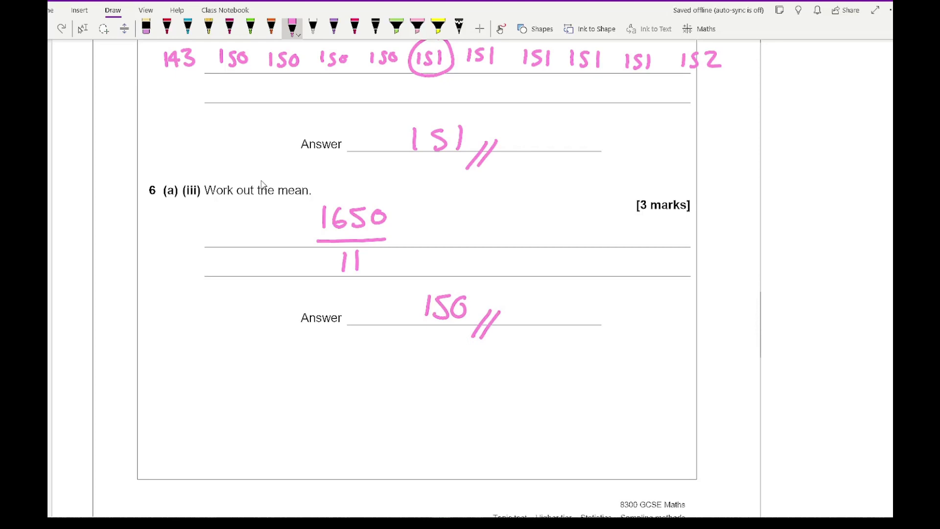
In pink ink, start the 6(b)(i) answer with 'All averages calculated'.
{"action": "left_click", "coordinate": [82, 28]}
{"action": "scroll", "coordinate": [309, 220], "scroll_direction": "down", "scroll_amount": 10}
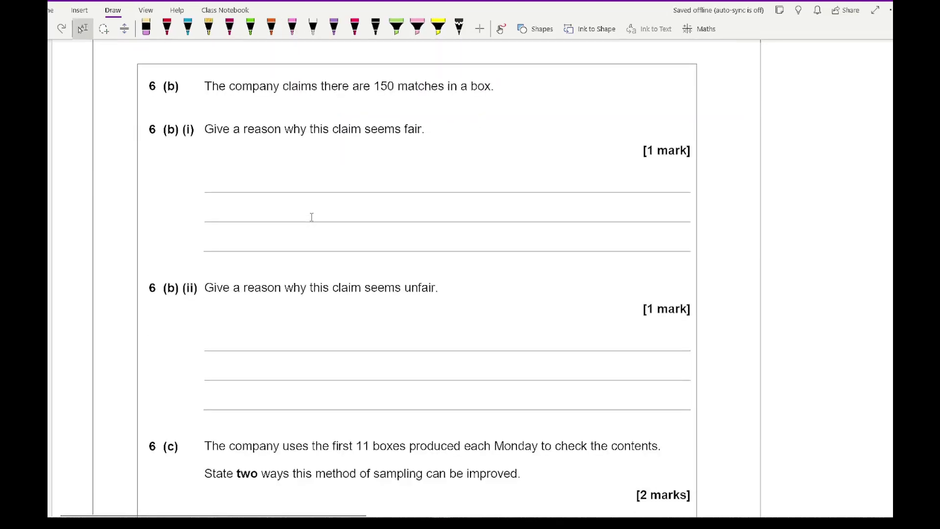
{"action": "left_click", "coordinate": [292, 28]}
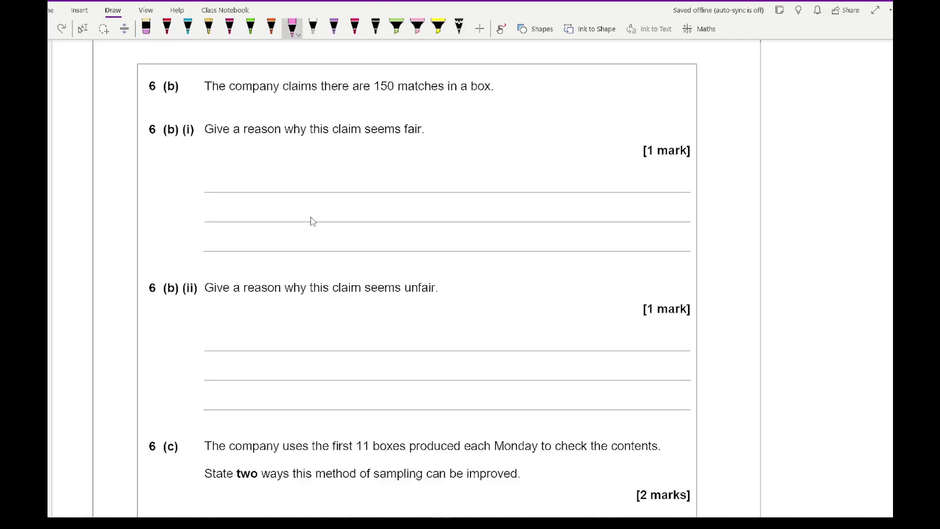
{"action": "mouse_move", "coordinate": [203, 191]}
{"action": "left_mouse_down"}
{"action": "mouse_move", "coordinate": [215, 164]}
{"action": "mouse_move", "coordinate": [214, 193]}
{"action": "left_mouse_up"}
{"action": "left_click_drag", "start_coordinate": [202, 183], "coordinate": [209, 180]}
{"action": "mouse_move", "coordinate": [224, 166]}
{"action": "left_mouse_down"}
{"action": "mouse_move", "coordinate": [221, 190]}
{"action": "mouse_move", "coordinate": [265, 191]}
{"action": "left_mouse_up"}
{"action": "mouse_move", "coordinate": [273, 177]}
{"action": "left_mouse_down"}
{"action": "mouse_move", "coordinate": [273, 189]}
{"action": "mouse_move", "coordinate": [316, 191]}
{"action": "mouse_move", "coordinate": [321, 210]}
{"action": "mouse_move", "coordinate": [354, 185]}
{"action": "mouse_move", "coordinate": [406, 191]}
{"action": "left_mouse_up"}
{"action": "mouse_move", "coordinate": [413, 166]}
{"action": "left_mouse_down"}
{"action": "mouse_move", "coordinate": [413, 191]}
{"action": "mouse_move", "coordinate": [435, 191]}
{"action": "left_mouse_up"}
{"action": "left_click_drag", "start_coordinate": [440, 182], "coordinate": [457, 191]}
{"action": "mouse_move", "coordinate": [461, 166]}
{"action": "left_mouse_down"}
{"action": "mouse_move", "coordinate": [464, 191]}
{"action": "mouse_move", "coordinate": [479, 192]}
{"action": "left_mouse_up"}
{"action": "mouse_move", "coordinate": [486, 163]}
{"action": "left_mouse_down"}
{"action": "mouse_move", "coordinate": [488, 192]}
{"action": "mouse_move", "coordinate": [532, 181]}
{"action": "mouse_move", "coordinate": [549, 190]}
{"action": "left_mouse_up"}
Complete the 6(b)(i) answer with 'were 150 or more.'.
{"action": "mouse_move", "coordinate": [550, 190]}
{"action": "left_mouse_down"}
{"action": "mouse_move", "coordinate": [559, 181]}
{"action": "mouse_move", "coordinate": [573, 190]}
{"action": "left_mouse_up"}
{"action": "left_click_drag", "start_coordinate": [595, 174], "coordinate": [604, 191]}
{"action": "left_click_drag", "start_coordinate": [618, 176], "coordinate": [625, 179]}
{"action": "left_click_drag", "start_coordinate": [465, 210], "coordinate": [553, 215]}
{"action": "mouse_move", "coordinate": [555, 215]}
{"action": "left_mouse_down"}
{"action": "mouse_move", "coordinate": [566, 203]}
{"action": "mouse_move", "coordinate": [568, 220]}
{"action": "left_mouse_up"}
{"action": "left_click_drag", "start_coordinate": [588, 219], "coordinate": [590, 219]}
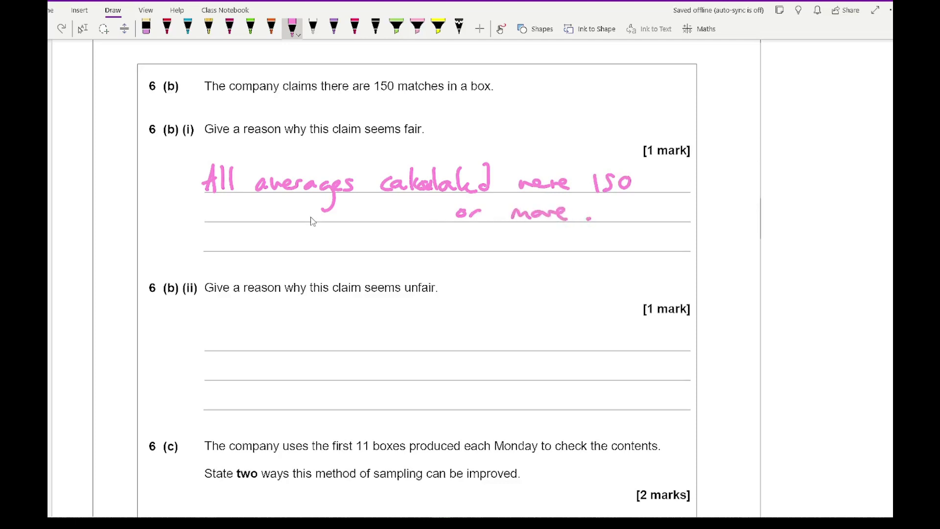
Add a bullet for 6(b)(ii) reading 'One box was 143'.
{"action": "left_click", "coordinate": [178, 334]}
{"action": "mouse_move", "coordinate": [216, 322]}
{"action": "left_mouse_down"}
{"action": "mouse_move", "coordinate": [205, 317]}
{"action": "mouse_move", "coordinate": [216, 324]}
{"action": "left_mouse_up"}
{"action": "left_click_drag", "start_coordinate": [213, 344], "coordinate": [224, 342]}
{"action": "left_click_drag", "start_coordinate": [227, 338], "coordinate": [273, 343]}
{"action": "mouse_move", "coordinate": [275, 334]}
{"action": "left_mouse_down"}
{"action": "mouse_move", "coordinate": [292, 347]}
{"action": "mouse_move", "coordinate": [325, 351]}
{"action": "mouse_move", "coordinate": [350, 339]}
{"action": "mouse_move", "coordinate": [352, 349]}
{"action": "left_mouse_up"}
{"action": "left_click", "coordinate": [392, 324]}
{"action": "mouse_move", "coordinate": [392, 324]}
{"action": "left_mouse_down"}
{"action": "mouse_move", "coordinate": [389, 346]}
{"action": "mouse_move", "coordinate": [351, 346]}
{"action": "mouse_move", "coordinate": [406, 338]}
{"action": "left_mouse_up"}
{"action": "mouse_move", "coordinate": [402, 329]}
{"action": "left_mouse_down"}
{"action": "mouse_move", "coordinate": [403, 346]}
{"action": "mouse_move", "coordinate": [416, 345]}
{"action": "left_mouse_up"}
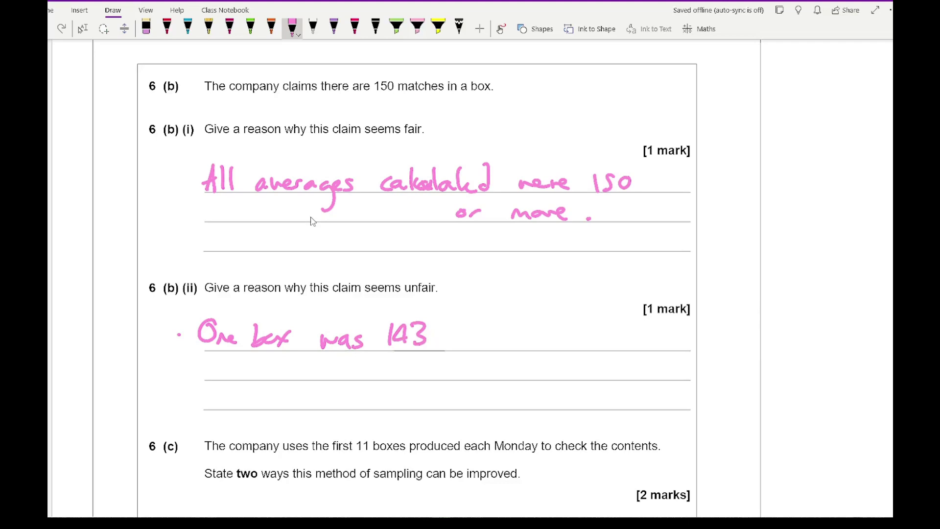
Add a second bullet reading 'Sample size is small'.
{"action": "left_click", "coordinate": [179, 368]}
{"action": "mouse_move", "coordinate": [220, 362]}
{"action": "left_mouse_down"}
{"action": "mouse_move", "coordinate": [251, 378]}
{"action": "mouse_move", "coordinate": [248, 387]}
{"action": "mouse_move", "coordinate": [304, 379]}
{"action": "left_mouse_up"}
{"action": "left_click", "coordinate": [309, 366]}
{"action": "mouse_move", "coordinate": [320, 369]}
{"action": "left_mouse_down"}
{"action": "mouse_move", "coordinate": [318, 379]}
{"action": "mouse_move", "coordinate": [338, 379]}
{"action": "left_mouse_up"}
{"action": "left_click_drag", "start_coordinate": [340, 373], "coordinate": [373, 380]}
{"action": "mouse_move", "coordinate": [392, 366]}
{"action": "left_mouse_down"}
{"action": "mouse_move", "coordinate": [382, 379]}
{"action": "mouse_move", "coordinate": [477, 376]}
{"action": "left_mouse_up"}
{"action": "left_click_drag", "start_coordinate": [491, 352], "coordinate": [490, 374]}
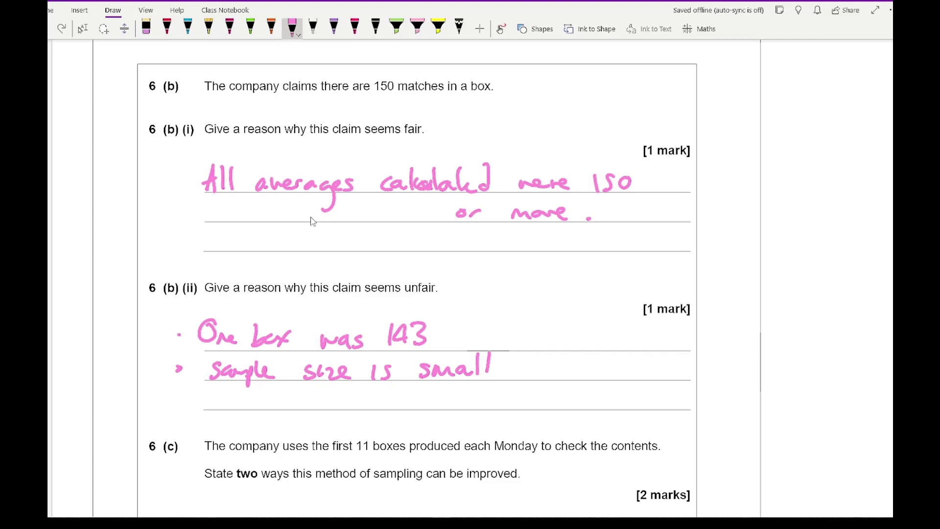
Add the bracketed note '(one has less than 150)' after 143.
{"action": "left_click_drag", "start_coordinate": [510, 321], "coordinate": [502, 349]}
{"action": "left_click_drag", "start_coordinate": [518, 335], "coordinate": [546, 345]}
{"action": "mouse_move", "coordinate": [566, 325]}
{"action": "left_mouse_down"}
{"action": "mouse_move", "coordinate": [574, 343]}
{"action": "mouse_move", "coordinate": [629, 347]}
{"action": "left_mouse_up"}
{"action": "left_click_drag", "start_coordinate": [632, 340], "coordinate": [647, 346]}
{"action": "left_click_drag", "start_coordinate": [668, 334], "coordinate": [659, 345]}
{"action": "mouse_move", "coordinate": [696, 317]}
{"action": "left_mouse_down"}
{"action": "mouse_move", "coordinate": [693, 345]}
{"action": "mouse_move", "coordinate": [710, 343]}
{"action": "left_mouse_up"}
{"action": "left_click_drag", "start_coordinate": [707, 335], "coordinate": [756, 340]}
{"action": "mouse_move", "coordinate": [778, 323]}
{"action": "left_mouse_down"}
{"action": "mouse_move", "coordinate": [762, 338]}
{"action": "mouse_move", "coordinate": [786, 327]}
{"action": "left_mouse_up"}
{"action": "left_click_drag", "start_coordinate": [791, 312], "coordinate": [788, 345]}
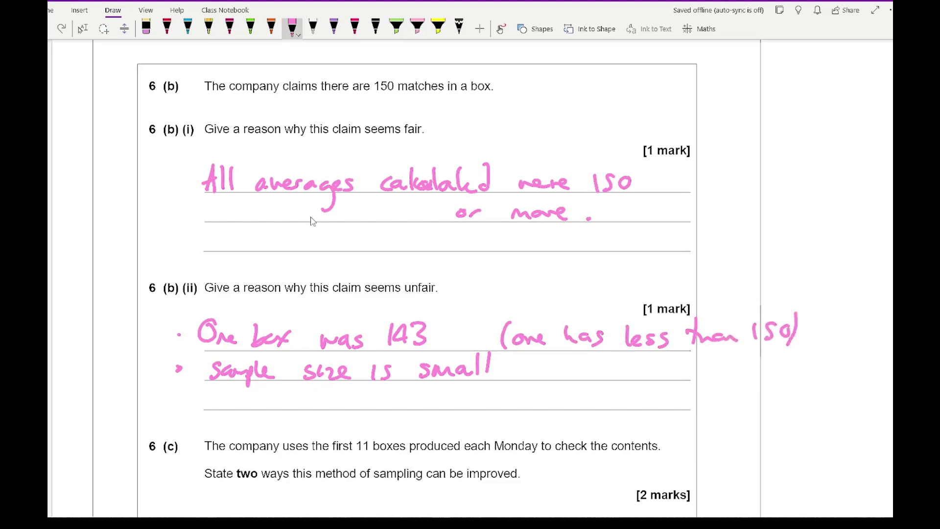
{"action": "key", "text": "Escape"}
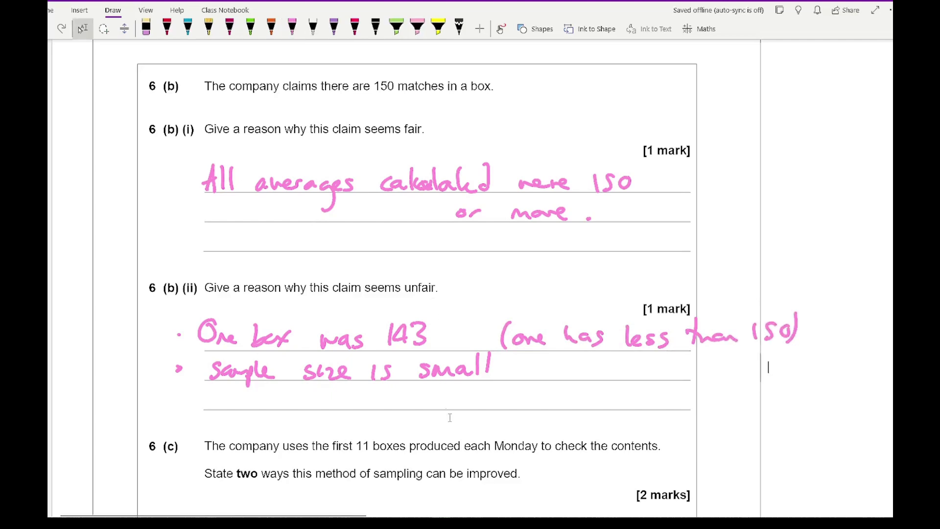
Write 'Take a larger sample' in pink on the first 6(c) answer line.
{"action": "scroll", "coordinate": [455, 399], "scroll_direction": "down", "scroll_amount": 5}
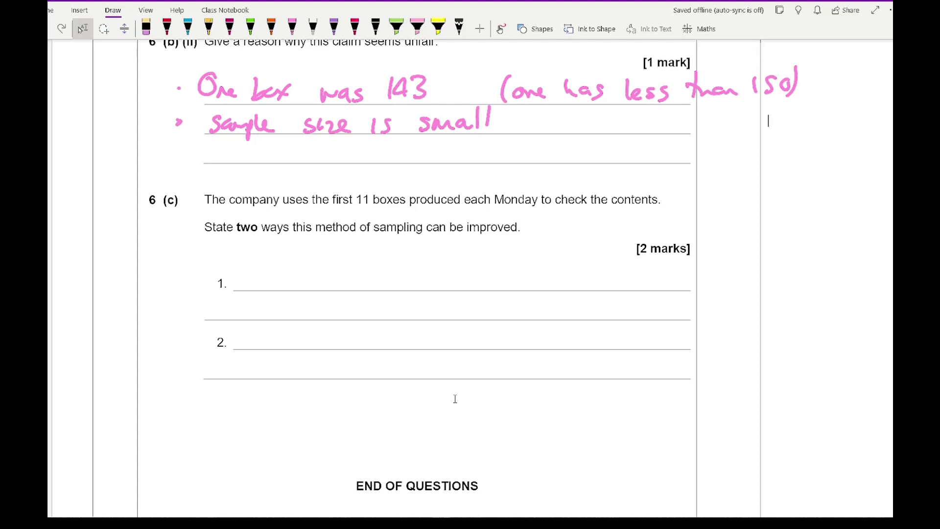
{"action": "left_click", "coordinate": [293, 28]}
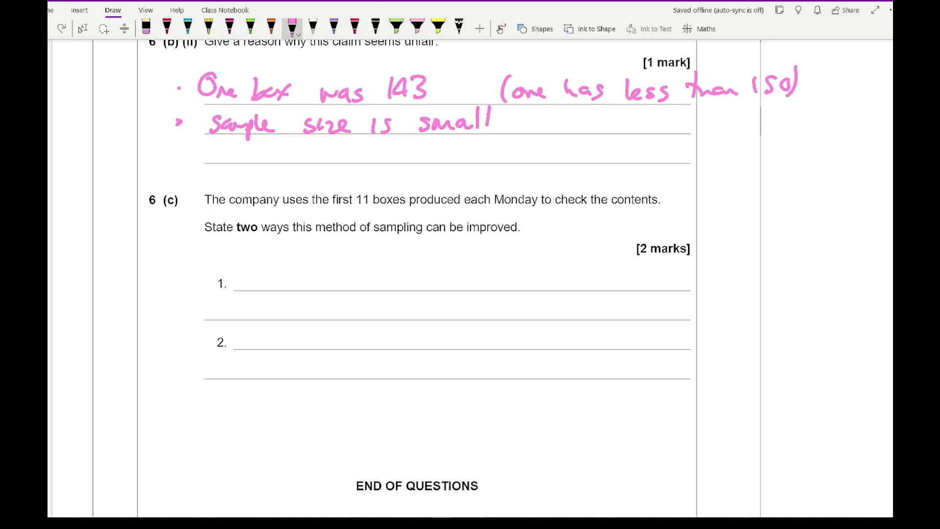
{"action": "left_click_drag", "start_coordinate": [238, 266], "coordinate": [263, 265]}
{"action": "mouse_move", "coordinate": [248, 266]}
{"action": "left_mouse_down"}
{"action": "mouse_move", "coordinate": [248, 289]}
{"action": "mouse_move", "coordinate": [340, 292]}
{"action": "left_mouse_up"}
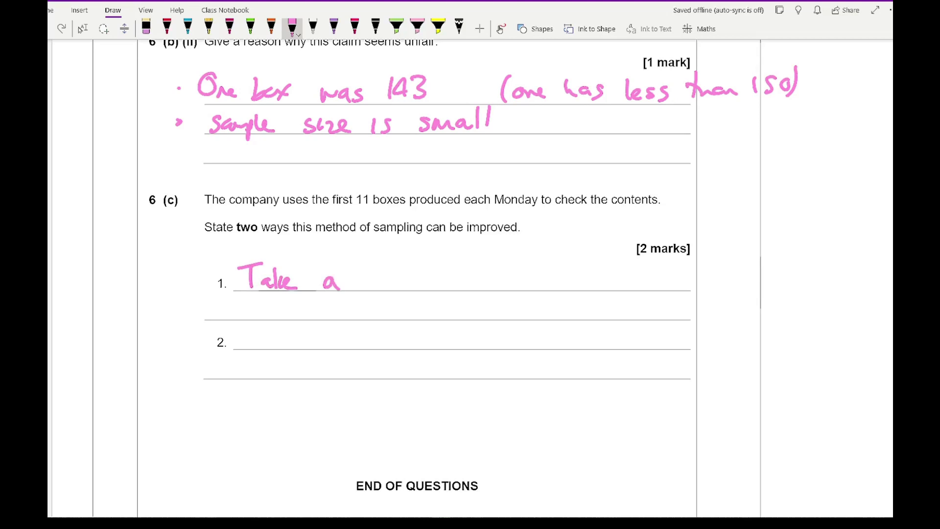
{"action": "mouse_move", "coordinate": [376, 265]}
{"action": "left_mouse_down"}
{"action": "mouse_move", "coordinate": [380, 290]}
{"action": "mouse_move", "coordinate": [396, 290]}
{"action": "left_mouse_up"}
{"action": "mouse_move", "coordinate": [398, 289]}
{"action": "left_mouse_down"}
{"action": "mouse_move", "coordinate": [410, 282]}
{"action": "mouse_move", "coordinate": [417, 305]}
{"action": "mouse_move", "coordinate": [432, 289]}
{"action": "left_mouse_up"}
{"action": "mouse_move", "coordinate": [432, 280]}
{"action": "left_mouse_down"}
{"action": "mouse_move", "coordinate": [515, 296]}
{"action": "mouse_move", "coordinate": [552, 289]}
{"action": "left_mouse_up"}
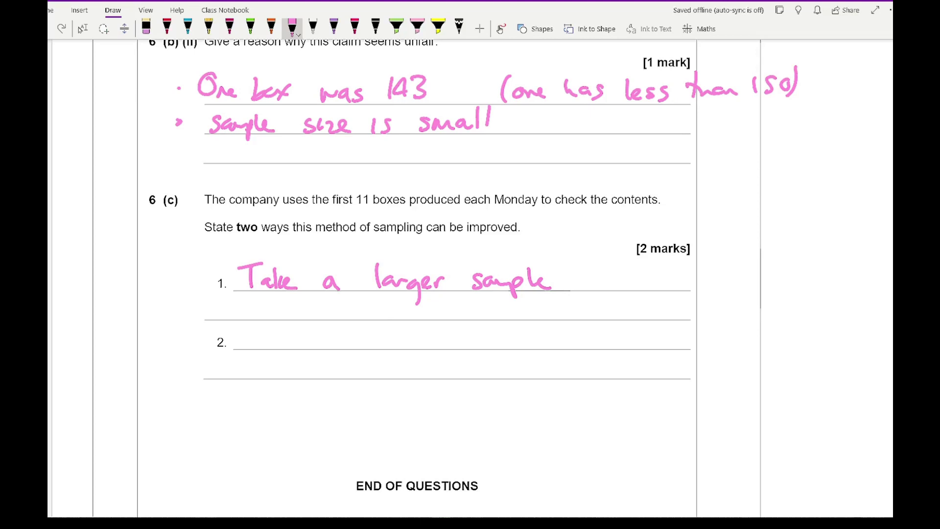
Write 'Spread the sample collection over' on the second answer line.
{"action": "mouse_move", "coordinate": [255, 326]}
{"action": "left_mouse_down"}
{"action": "mouse_move", "coordinate": [240, 349]}
{"action": "mouse_move", "coordinate": [291, 347]}
{"action": "left_mouse_up"}
{"action": "mouse_move", "coordinate": [300, 338]}
{"action": "left_mouse_down"}
{"action": "mouse_move", "coordinate": [346, 351]}
{"action": "mouse_move", "coordinate": [369, 337]}
{"action": "mouse_move", "coordinate": [380, 348]}
{"action": "left_mouse_up"}
{"action": "mouse_move", "coordinate": [417, 334]}
{"action": "left_mouse_down"}
{"action": "mouse_move", "coordinate": [411, 338]}
{"action": "mouse_move", "coordinate": [449, 363]}
{"action": "mouse_move", "coordinate": [473, 329]}
{"action": "mouse_move", "coordinate": [474, 346]}
{"action": "mouse_move", "coordinate": [503, 349]}
{"action": "left_mouse_up"}
{"action": "mouse_move", "coordinate": [520, 338]}
{"action": "left_mouse_down"}
{"action": "mouse_move", "coordinate": [514, 347]}
{"action": "mouse_move", "coordinate": [532, 349]}
{"action": "left_mouse_up"}
{"action": "mouse_move", "coordinate": [540, 321]}
{"action": "left_mouse_down"}
{"action": "mouse_move", "coordinate": [542, 349]}
{"action": "mouse_move", "coordinate": [550, 349]}
{"action": "left_mouse_up"}
{"action": "left_click_drag", "start_coordinate": [562, 338], "coordinate": [554, 349]}
{"action": "mouse_move", "coordinate": [569, 323]}
{"action": "left_mouse_down"}
{"action": "mouse_move", "coordinate": [570, 348]}
{"action": "mouse_move", "coordinate": [579, 334]}
{"action": "left_mouse_up"}
{"action": "left_click_drag", "start_coordinate": [578, 338], "coordinate": [593, 349]}
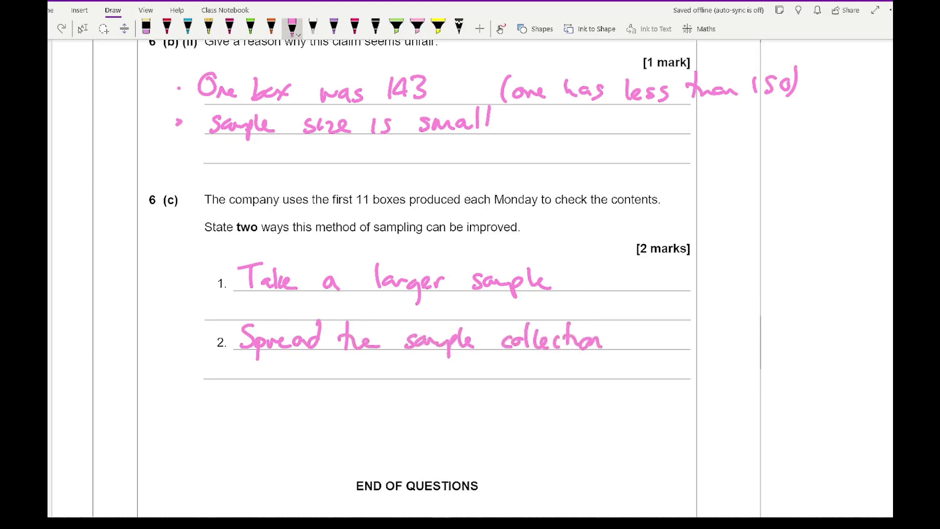
{"action": "left_click_drag", "start_coordinate": [647, 341], "coordinate": [660, 347]}
{"action": "left_click_drag", "start_coordinate": [661, 335], "coordinate": [675, 334]}
Undo the miswritten word and finish with 'numerous days/times of the day'.
{"action": "left_click_drag", "start_coordinate": [298, 363], "coordinate": [327, 373]}
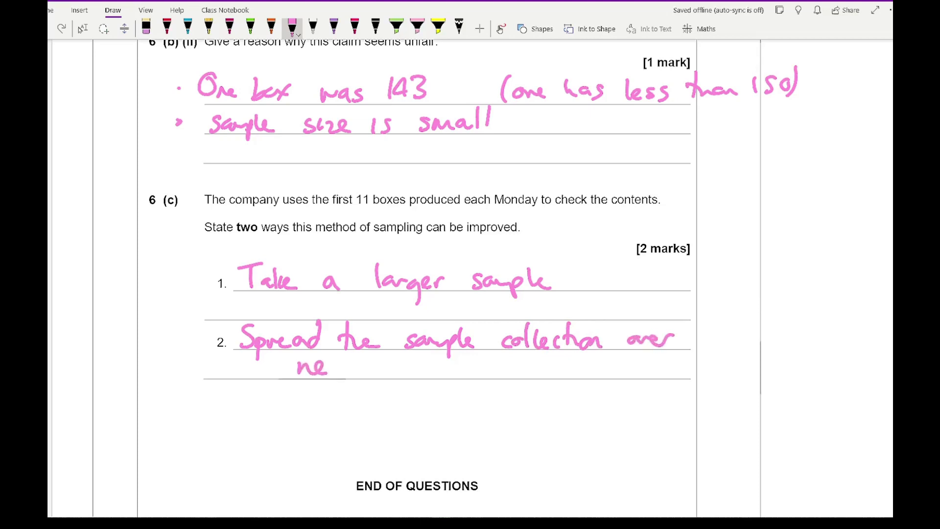
{"action": "left_click", "coordinate": [146, 27]}
{"action": "key", "text": "ctrl+z"}
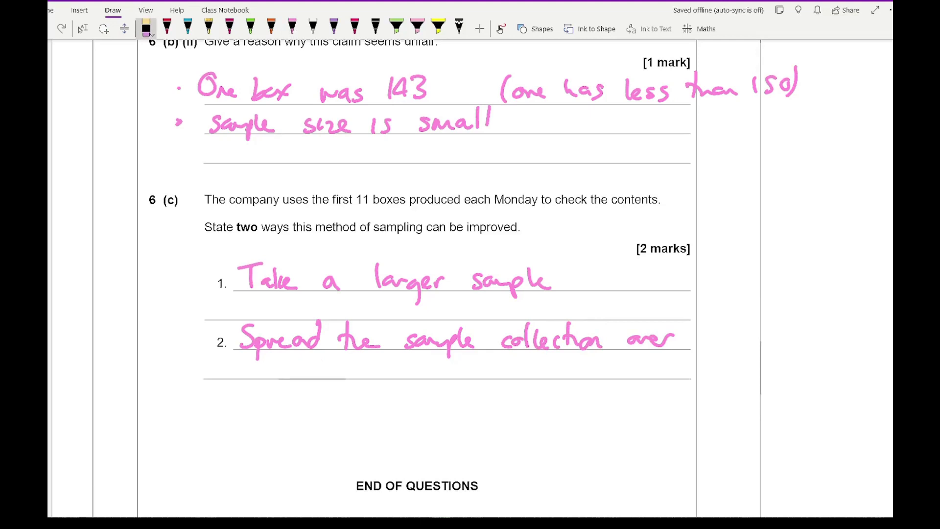
{"action": "left_click", "coordinate": [292, 27]}
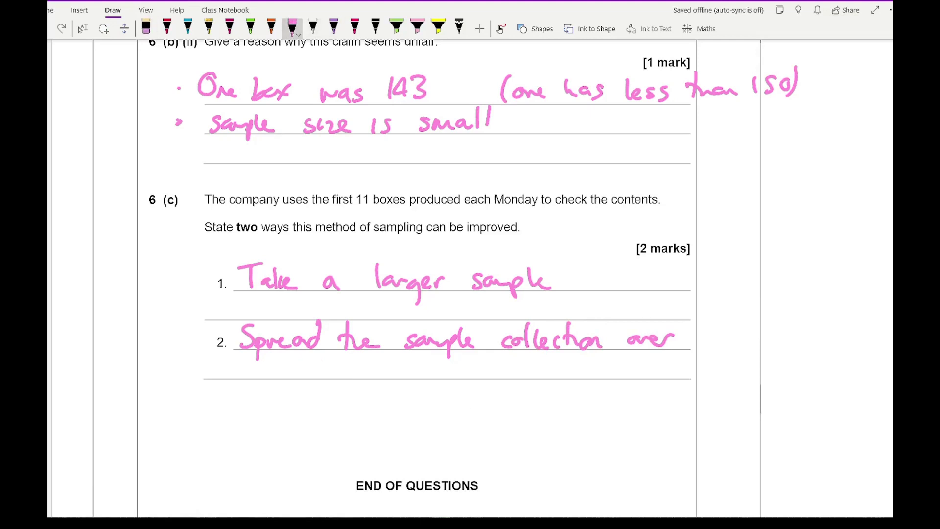
{"action": "mouse_move", "coordinate": [282, 377]}
{"action": "left_mouse_down"}
{"action": "mouse_move", "coordinate": [311, 365]}
{"action": "mouse_move", "coordinate": [326, 377]}
{"action": "mouse_move", "coordinate": [375, 365]}
{"action": "mouse_move", "coordinate": [378, 373]}
{"action": "mouse_move", "coordinate": [413, 356]}
{"action": "mouse_move", "coordinate": [443, 395]}
{"action": "left_mouse_up"}
{"action": "mouse_move", "coordinate": [470, 357]}
{"action": "left_mouse_down"}
{"action": "mouse_move", "coordinate": [455, 391]}
{"action": "mouse_move", "coordinate": [549, 363]}
{"action": "mouse_move", "coordinate": [665, 375]}
{"action": "mouse_move", "coordinate": [678, 390]}
{"action": "left_mouse_up"}
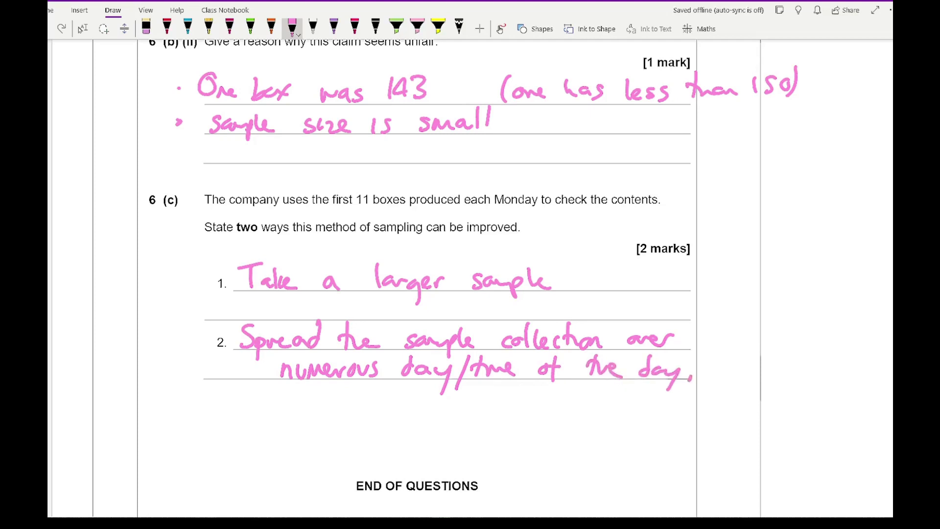